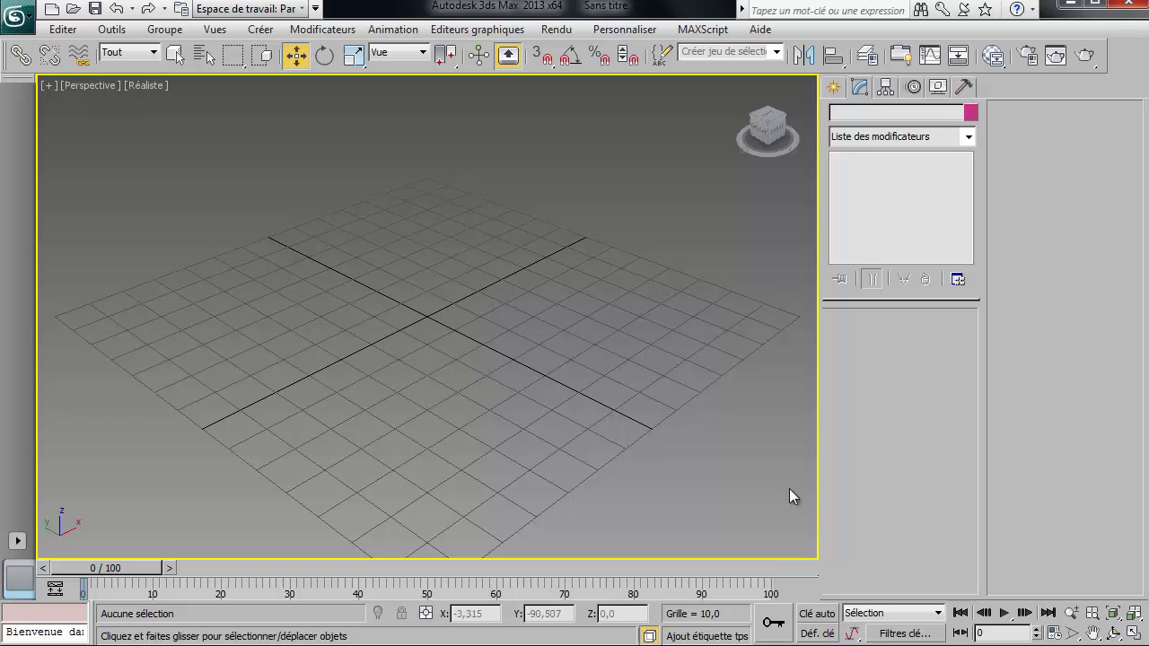
pyautogui.click(1133, 633)
pyautogui.click(1133, 633)
pyautogui.click(1133, 633)
pyautogui.click(1133, 633)
pyautogui.hotkey('alt', 'w')
pyautogui.hotkey('alt', 'w')
pyautogui.hotkey('alt', 'w')
pyautogui.hotkey('alt', 'w')
# Create a box about 42.7 long, 38.4 wide and 41.8 high near the far left side of the grid.
pyautogui.click(838, 88)
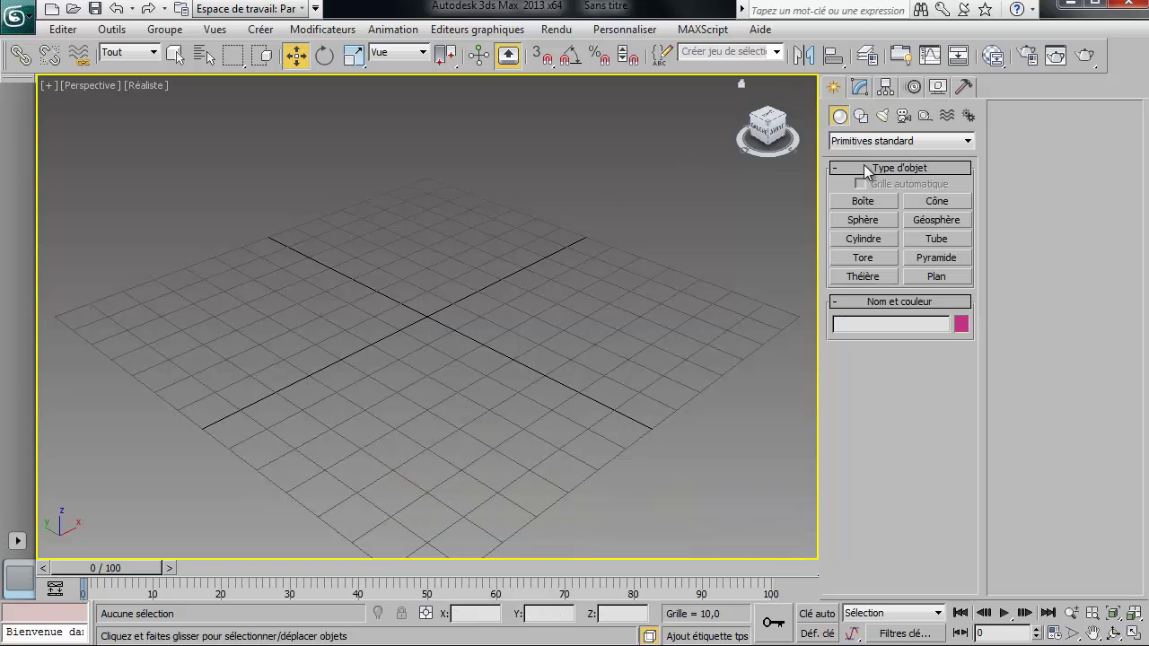
pyautogui.click(867, 201)
pyautogui.moveTo(266, 239); pyautogui.dragTo(249, 330)
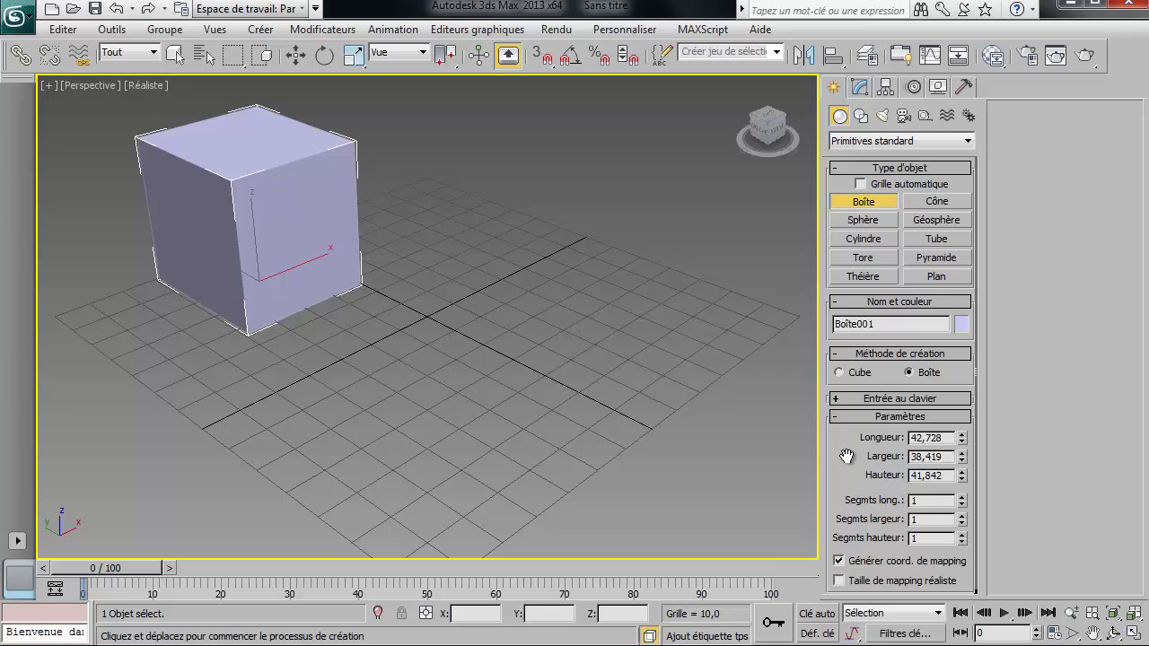
pyautogui.moveTo(849, 459); pyautogui.dragTo(851, 434)
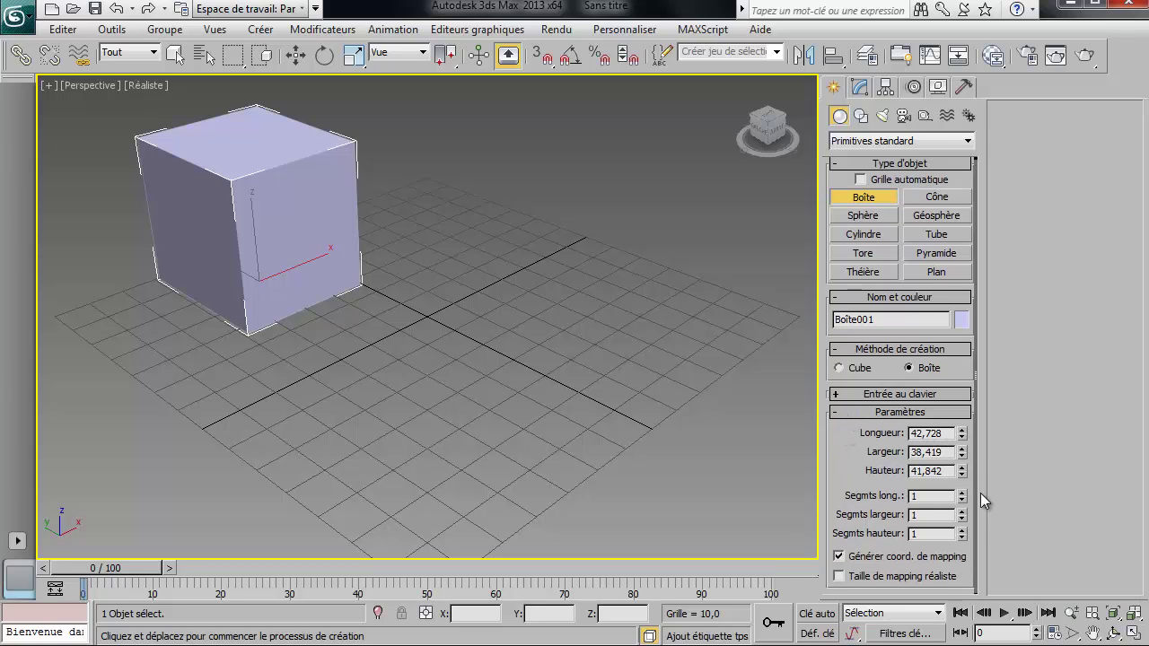
# Rename the box as exemple and set its object colour to pale yellow.
pyautogui.doubleClick(885, 320)
pyautogui.write('exemple')
pyautogui.click(962, 321)
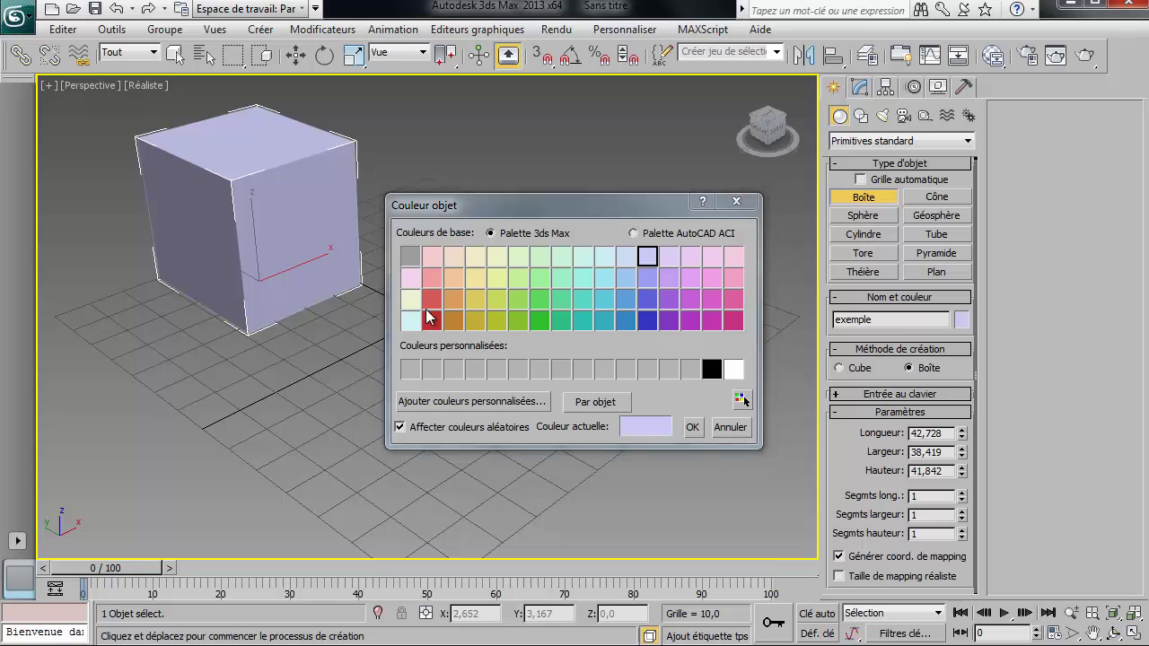
pyautogui.click(452, 280)
pyautogui.click(475, 257)
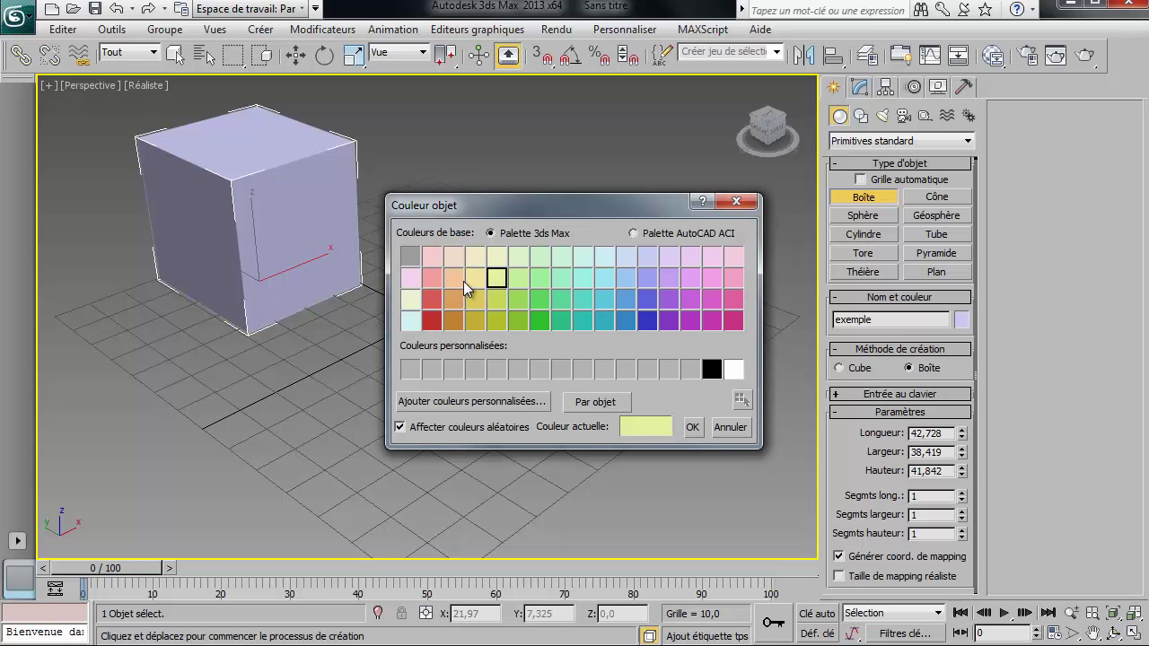
pyautogui.click(692, 428)
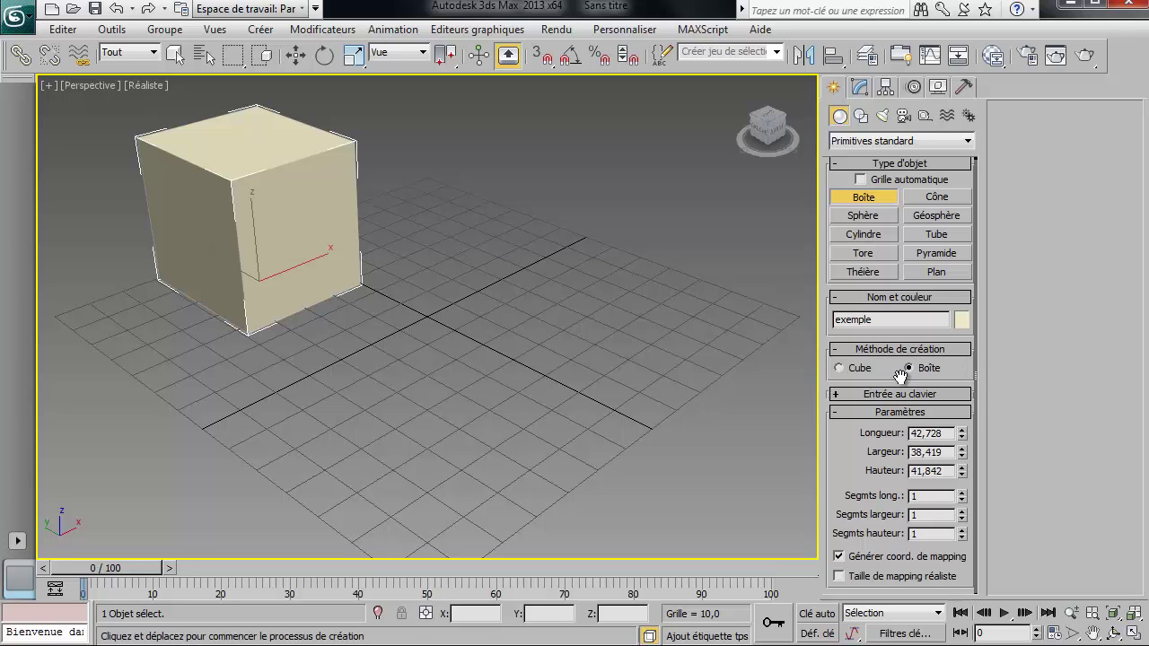
# Set the length, width and height of the exemple box to 50 each.
pyautogui.click(860, 397)
pyautogui.click(860, 399)
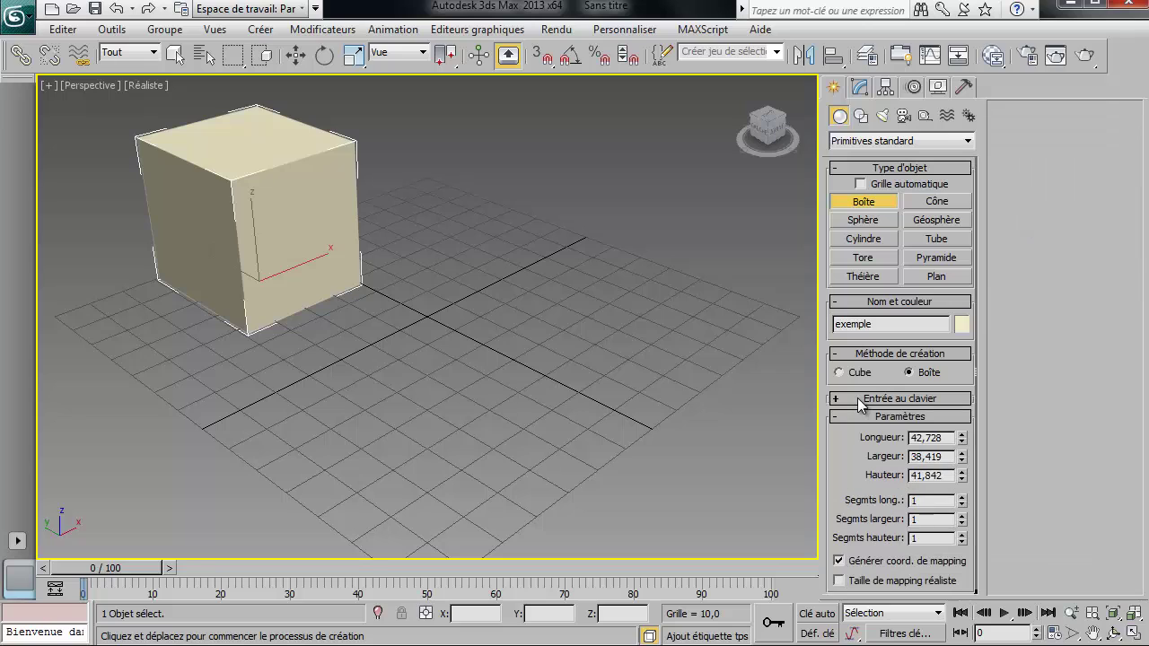
pyautogui.click(960, 431)
pyautogui.moveTo(961, 437); pyautogui.dragTo(962, 435)
pyautogui.write('50')
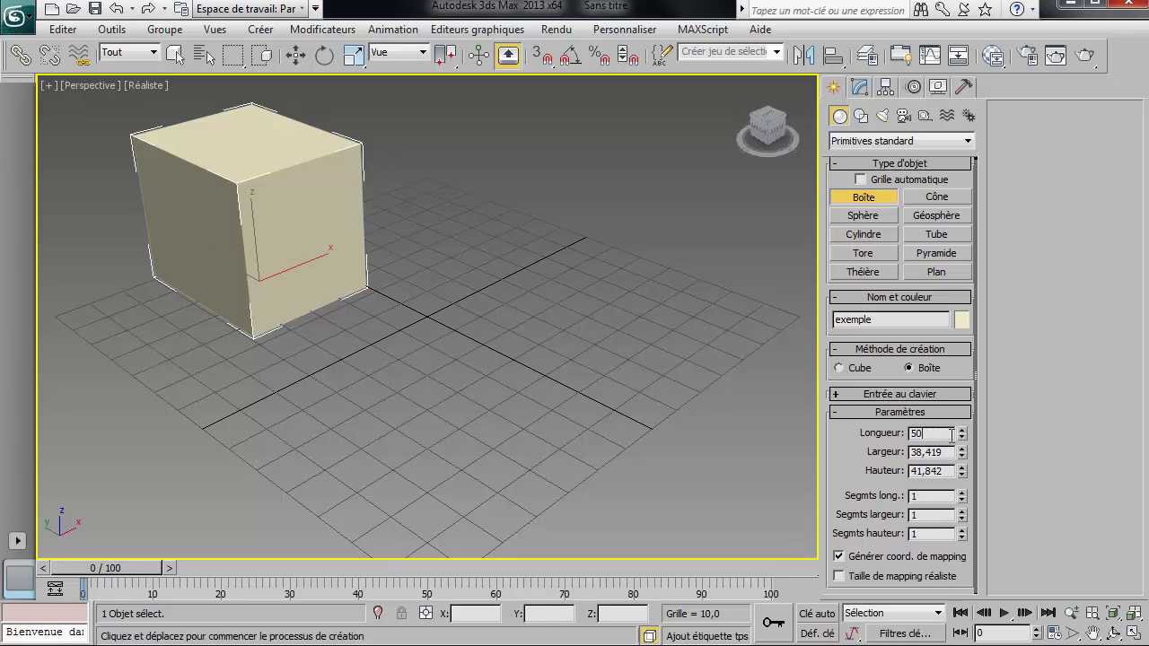
pyautogui.press('Tab')
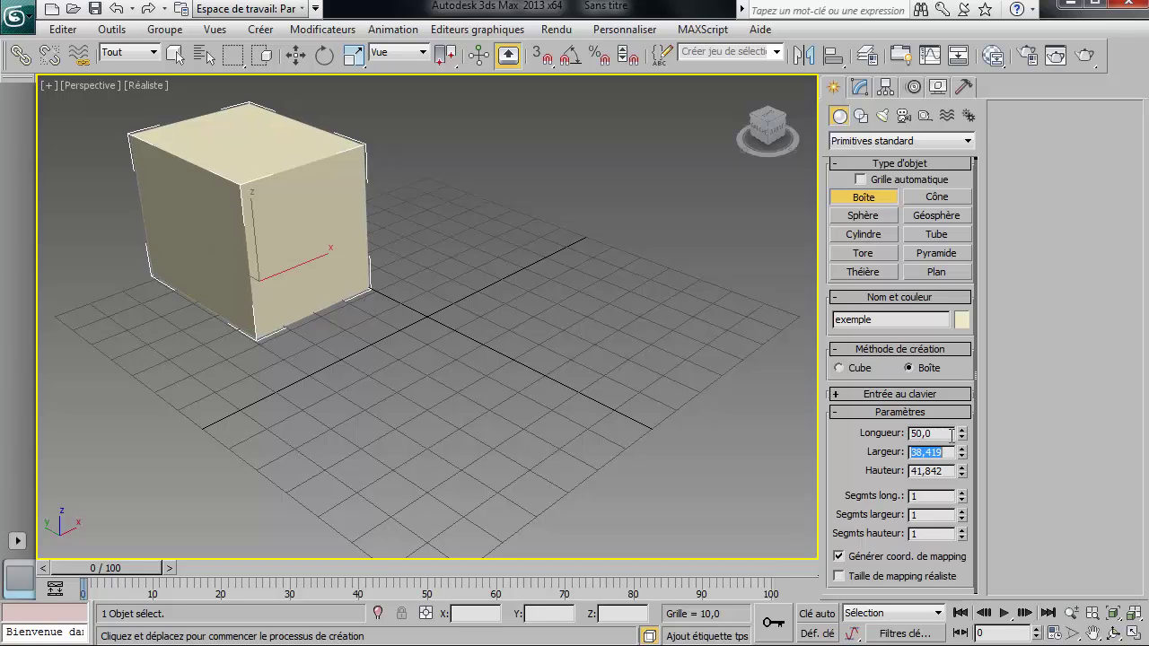
pyautogui.write('50')
pyautogui.press('Tab')
pyautogui.write('50')
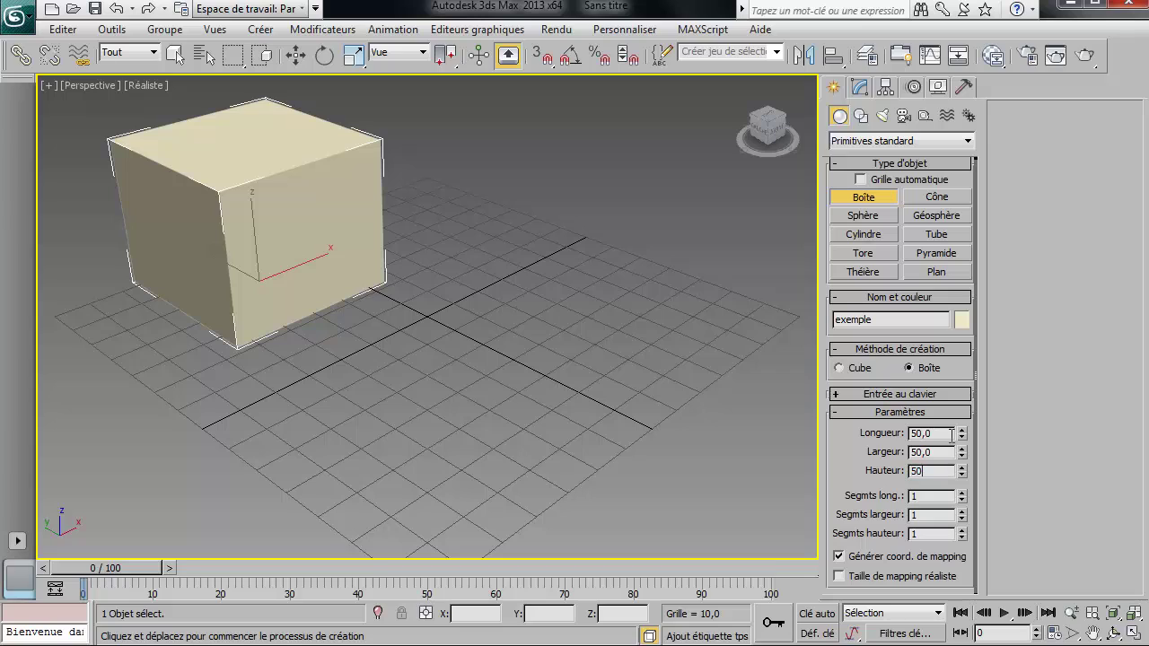
pyautogui.press('Tab')
pyautogui.press('Tab')
pyautogui.press('Tab')
pyautogui.press('Tab')
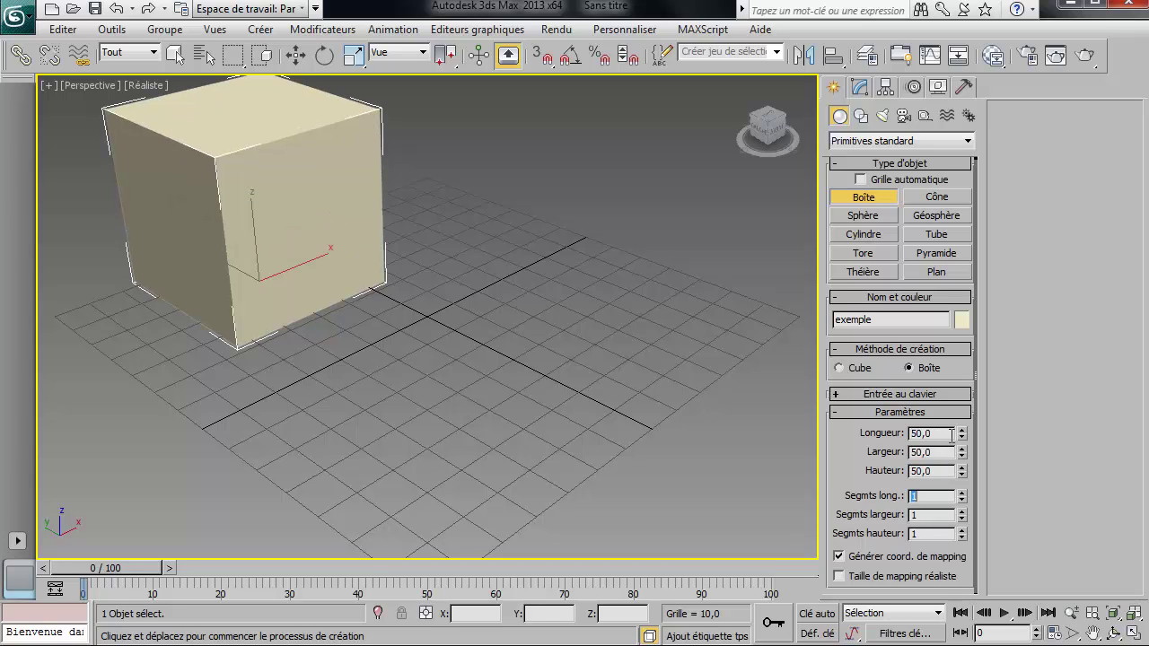
pyautogui.hotkey('shift', 'Tab')
pyautogui.hotkey('shift', 'Tab')
pyautogui.hotkey('shift', 'Tab')
pyautogui.hotkey('shift', 'Tab')
pyautogui.press('Tab')
pyautogui.press('Tab')
pyautogui.press('Tab')
pyautogui.moveTo(385, 248); pyautogui.dragTo(533, 307, button='middle')
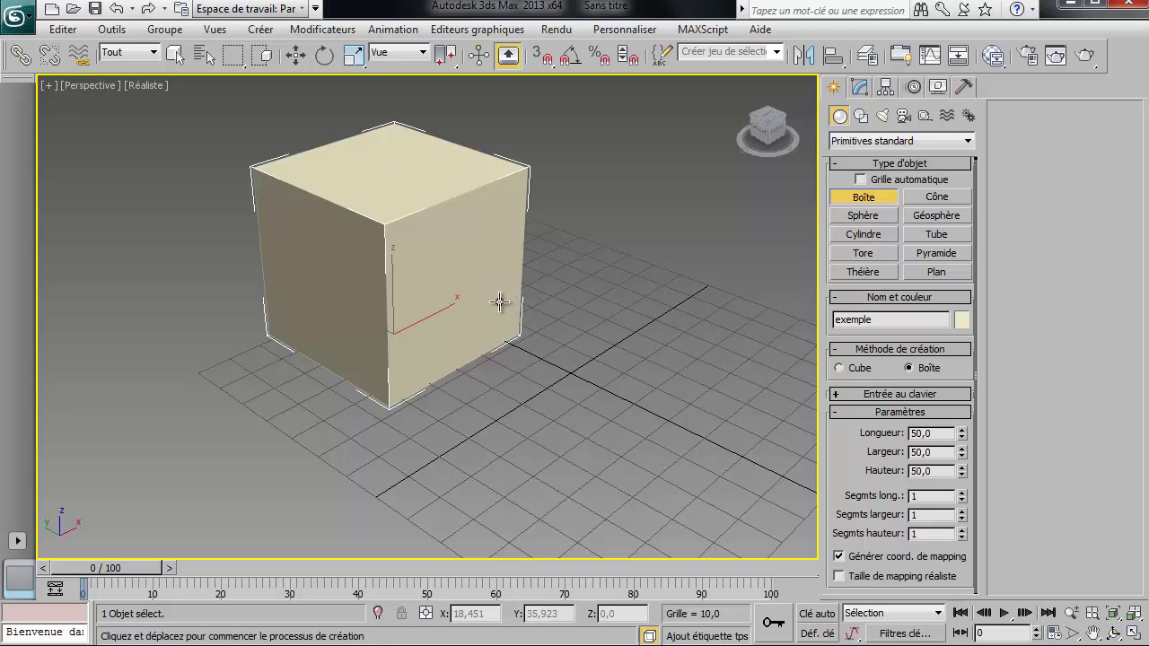
# End box creation and modify the existing box, setting its length, width and height segments to 5 each.
pyautogui.press('w')
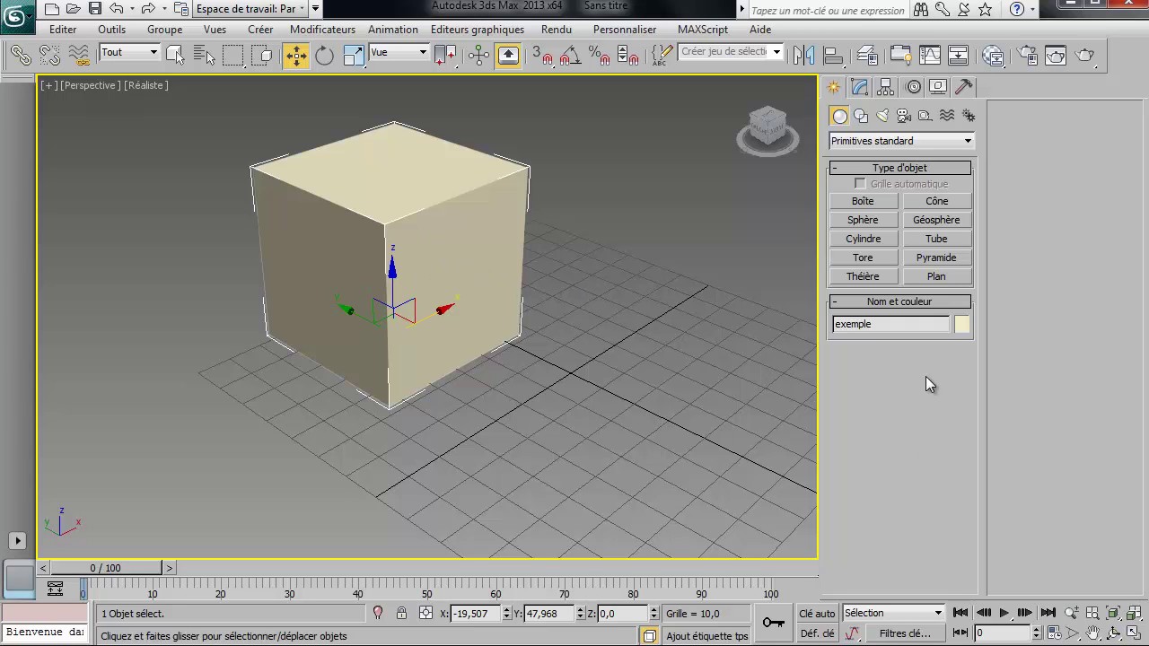
pyautogui.click(863, 202)
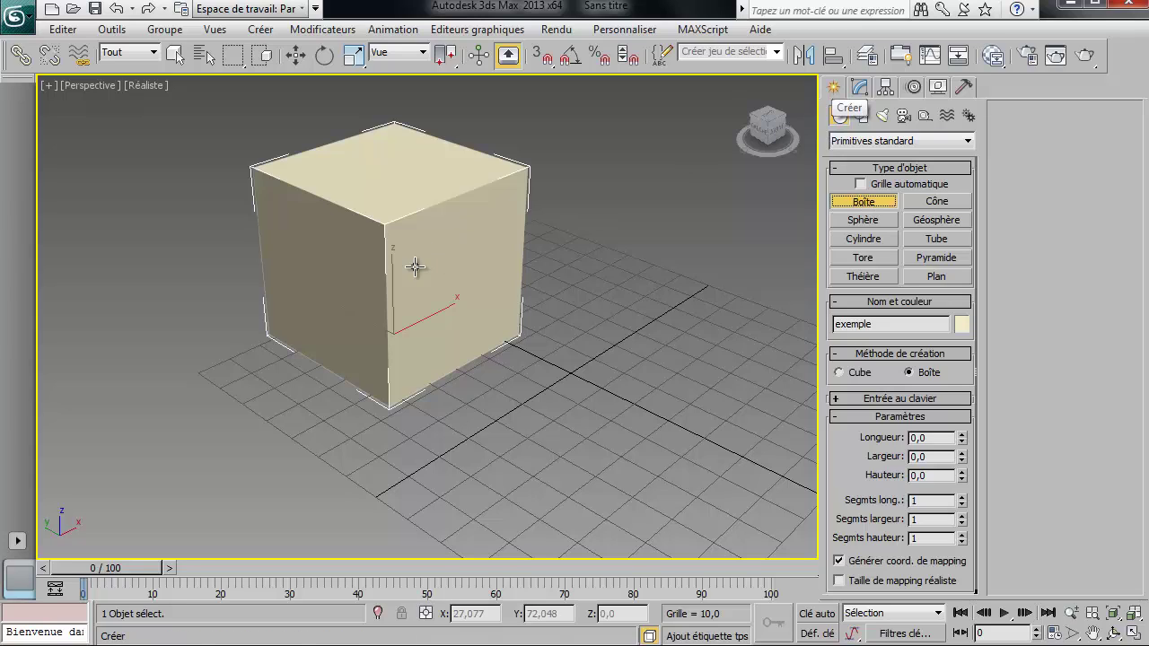
pyautogui.click(861, 88)
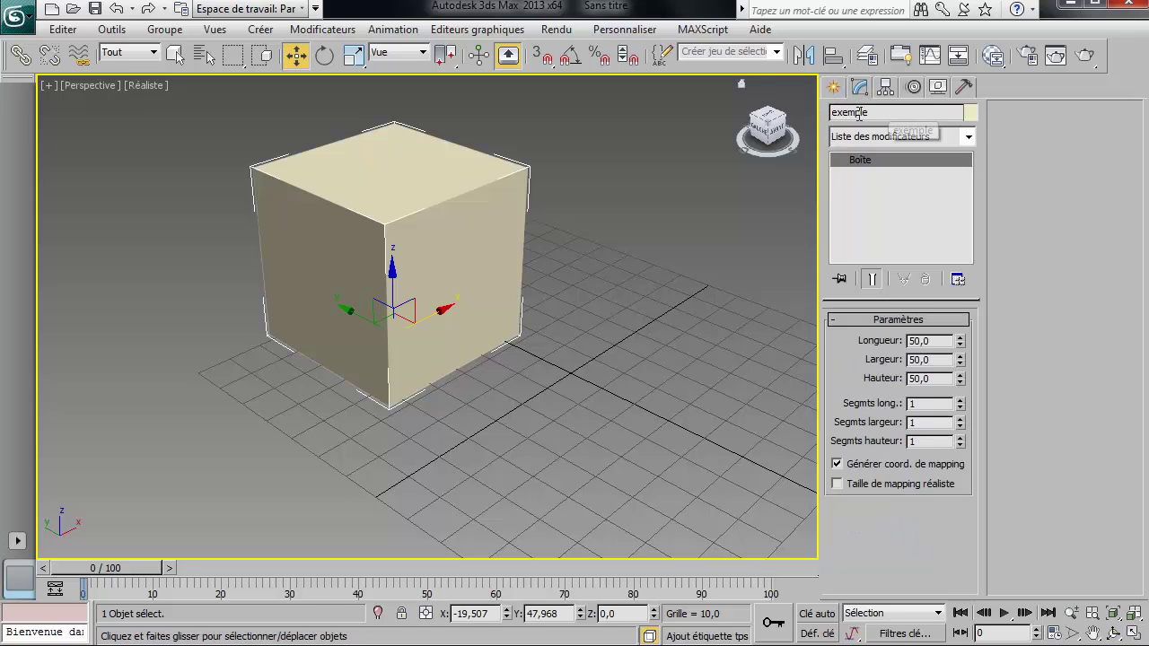
pyautogui.click(954, 135)
pyautogui.click(958, 136)
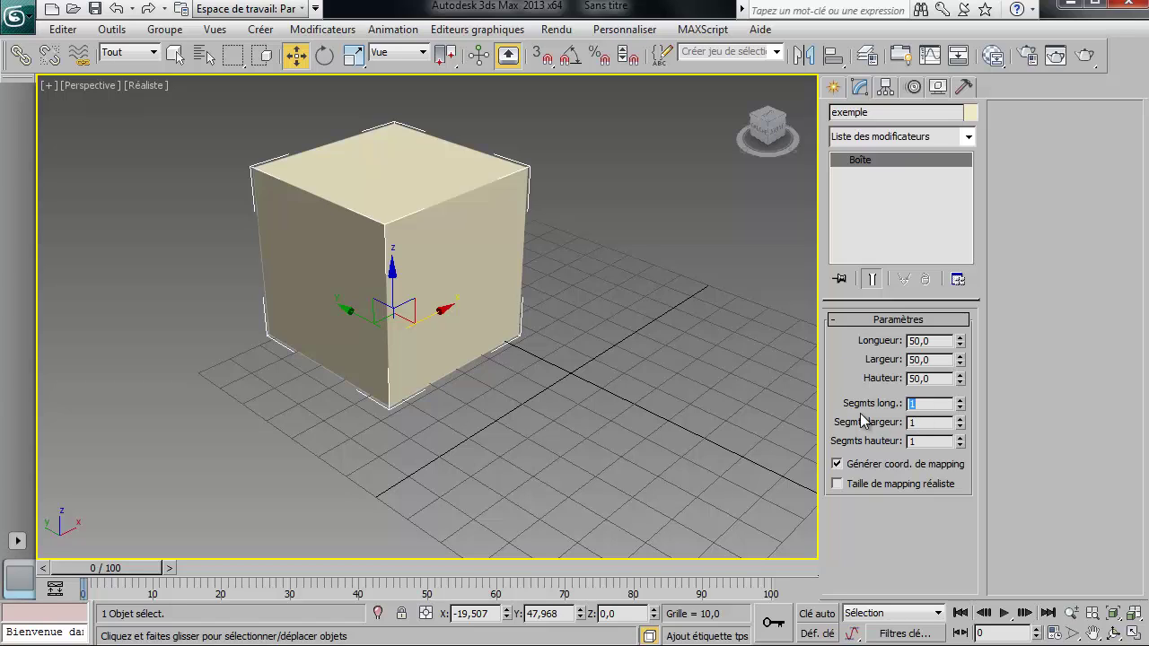
pyautogui.write('5')
pyautogui.moveTo(467, 291); pyautogui.dragTo(502, 340, button='middle')
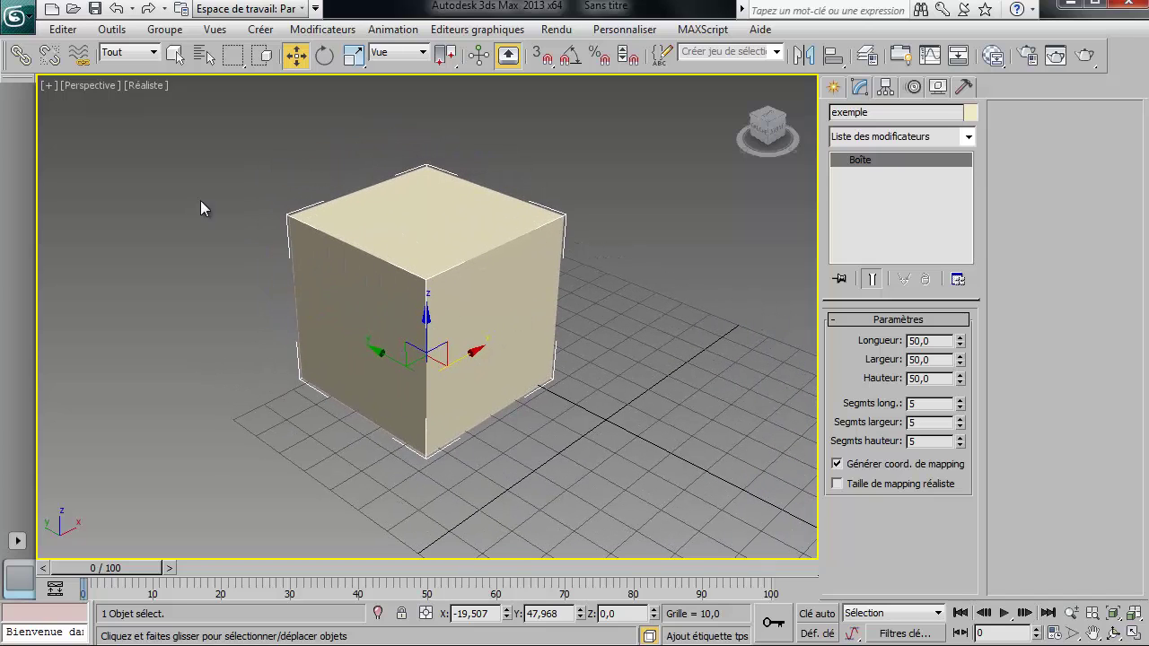
# Add the Faces délimitées display to the realistic shading of the Perspective viewport.
pyautogui.click(145, 82)
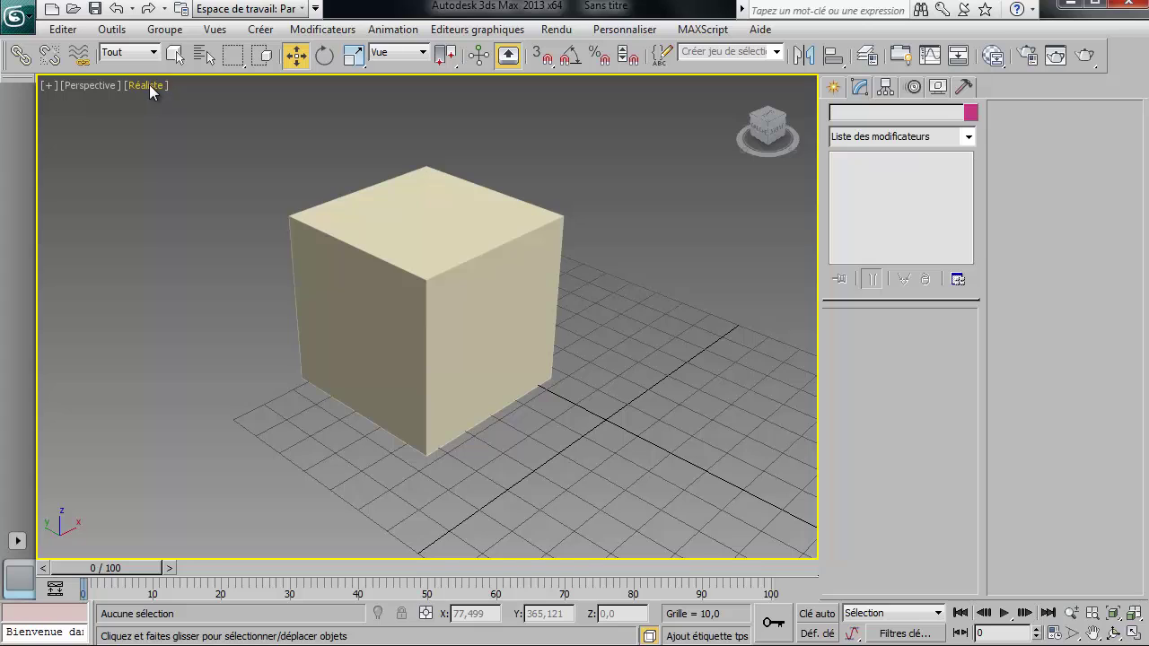
pyautogui.click(149, 86)
pyautogui.click(215, 167)
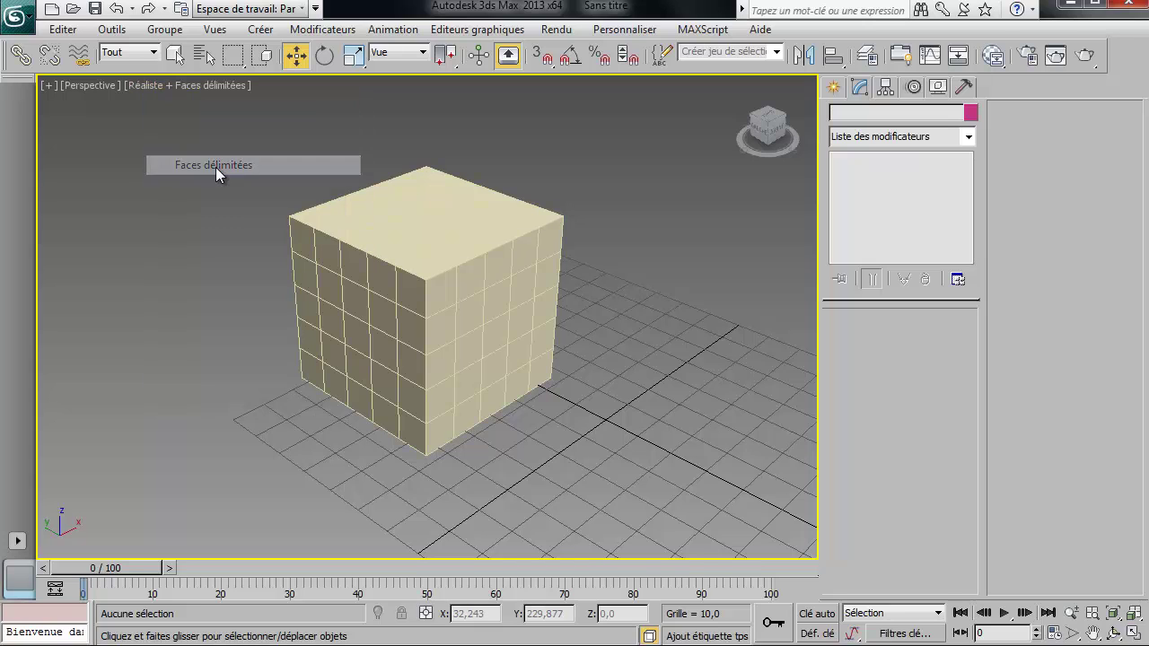
pyautogui.press('F4')
pyautogui.press('F4')
pyautogui.press('F4')
pyautogui.press('F4')
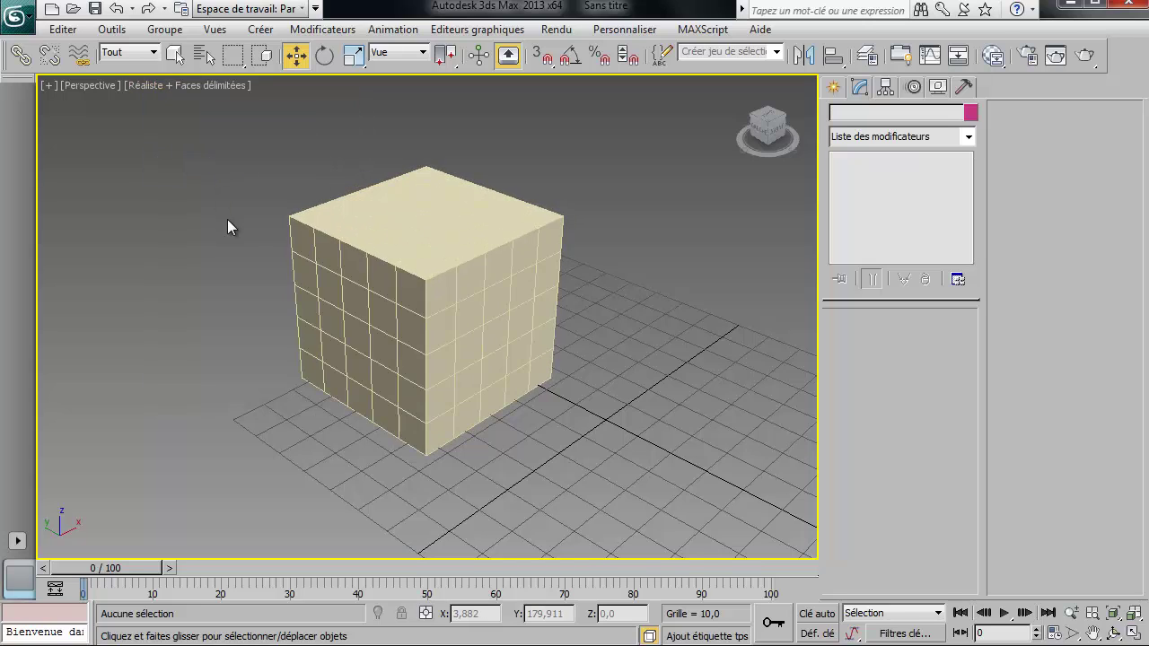
# Examine the segment grid of the exemple box from several sides, ending with the box selected.
pyautogui.click(347, 355)
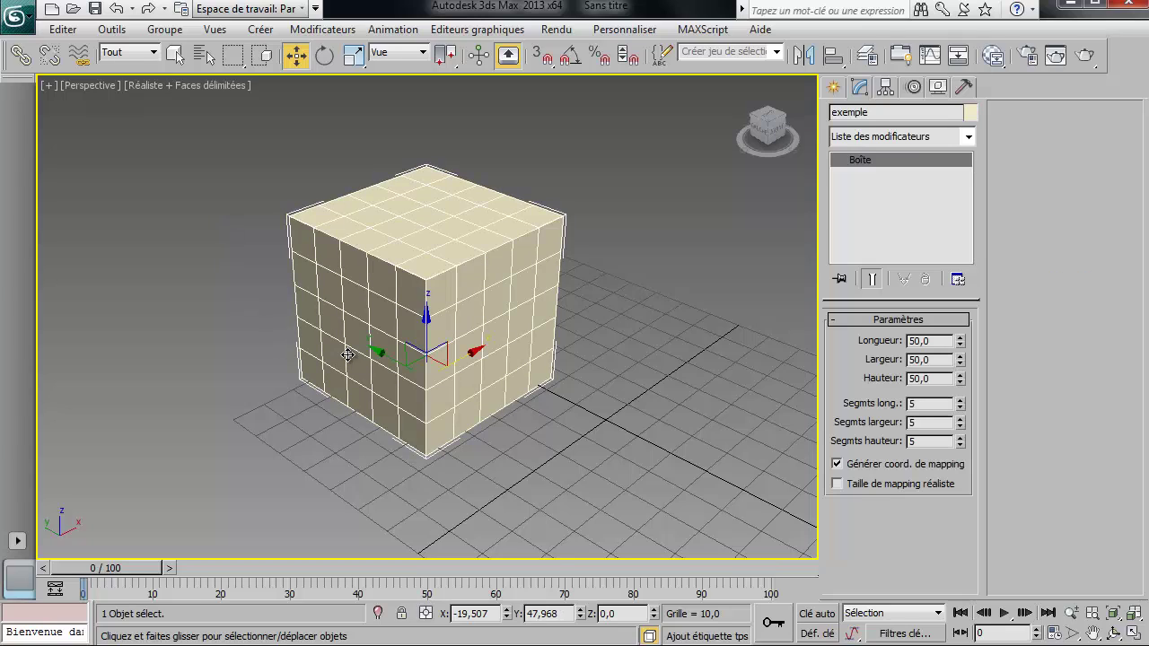
pyautogui.keyDown('alt'); pyautogui.moveTo(401, 334); pyautogui.dragTo(189, 350, button='middle'); pyautogui.keyUp('alt')
pyautogui.click(196, 431)
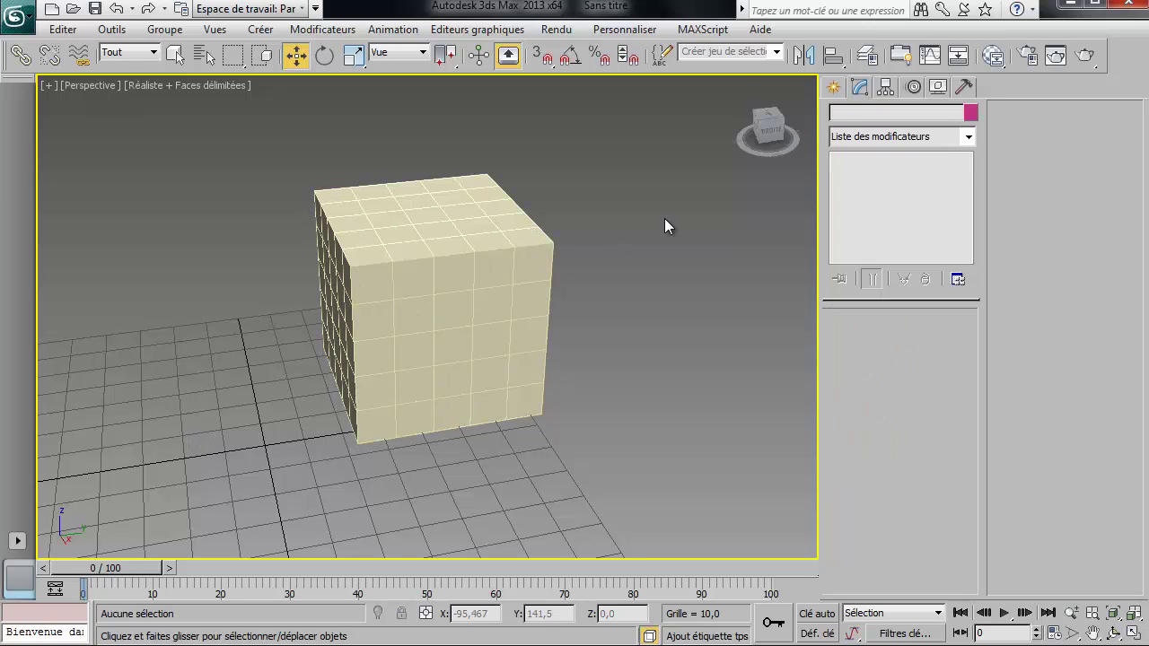
pyautogui.click(353, 306)
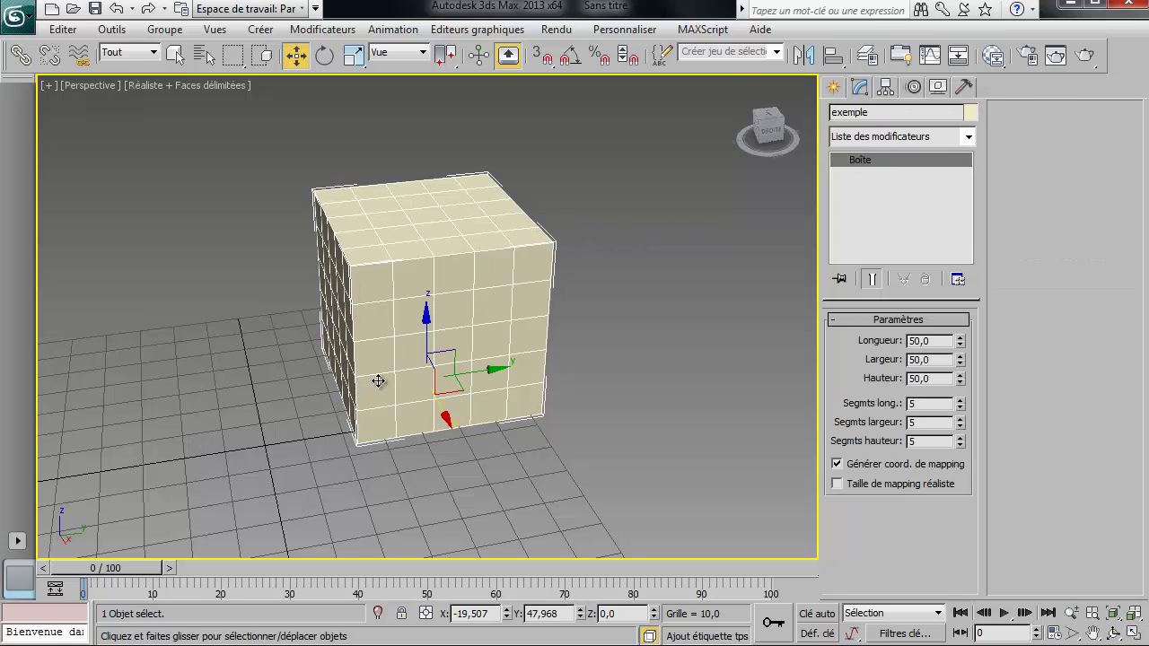
pyautogui.keyDown('alt'); pyautogui.moveTo(293, 351); pyautogui.dragTo(355, 156, button='middle'); pyautogui.keyUp('alt')
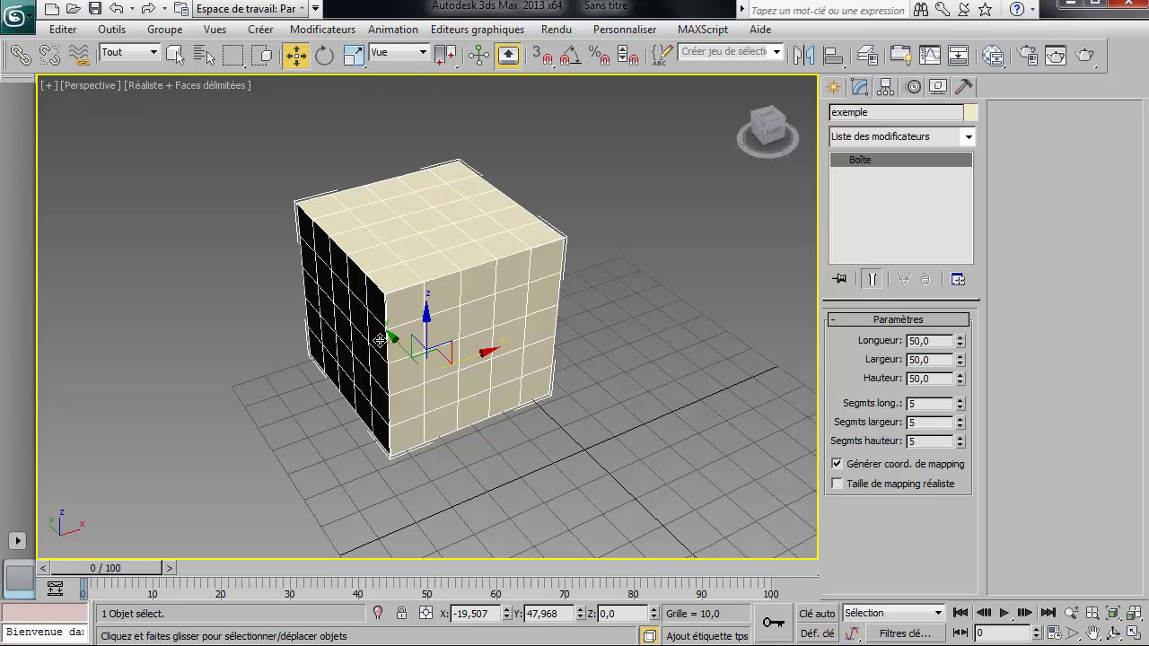
pyautogui.keyDown('alt'); pyautogui.moveTo(387, 361); pyautogui.dragTo(641, 389, button='middle'); pyautogui.keyUp('alt')
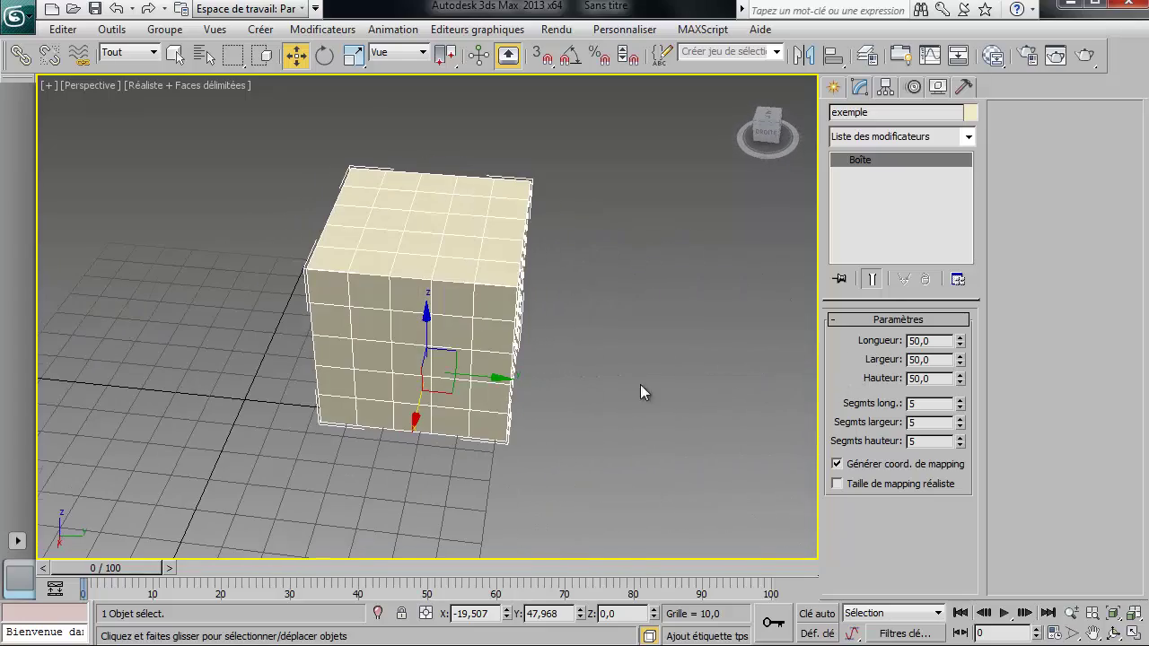
# Move the box freehand to about X 53.2, Y 34.2, Z 40.4, raising it above the grid.
pyautogui.moveTo(443, 359); pyautogui.dragTo(587, 398)
pyautogui.rightClick(586, 397)
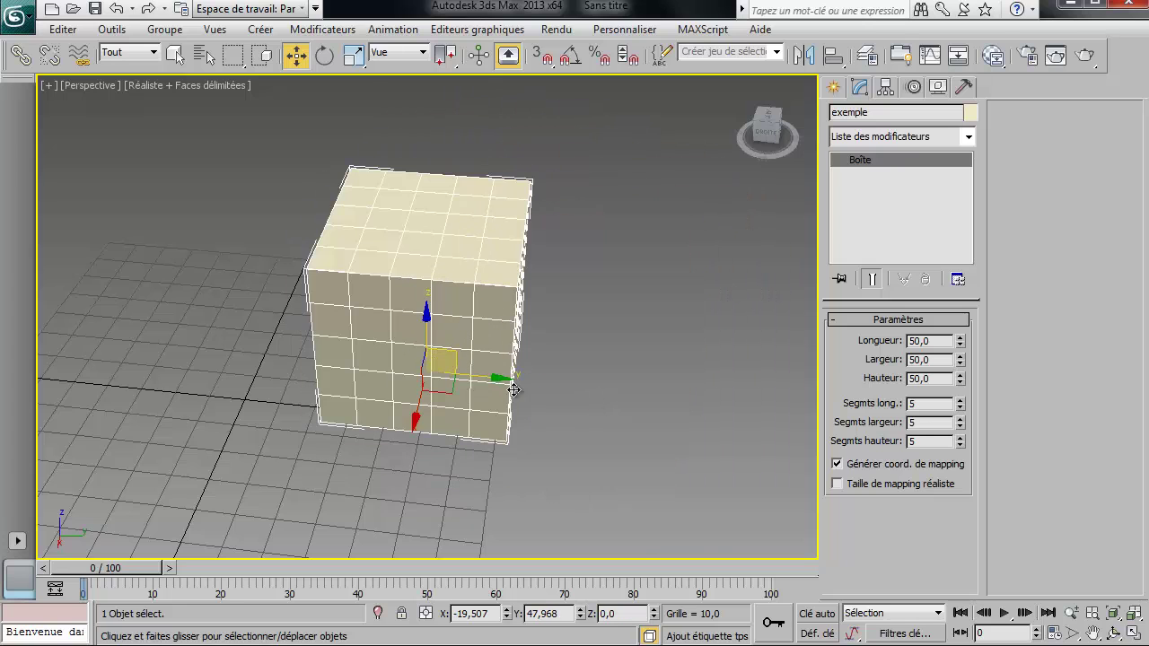
pyautogui.moveTo(514, 389); pyautogui.dragTo(716, 338, button='middle')
pyautogui.moveTo(687, 330); pyautogui.dragTo(320, 294)
pyautogui.moveTo(292, 255); pyautogui.dragTo(272, 157)
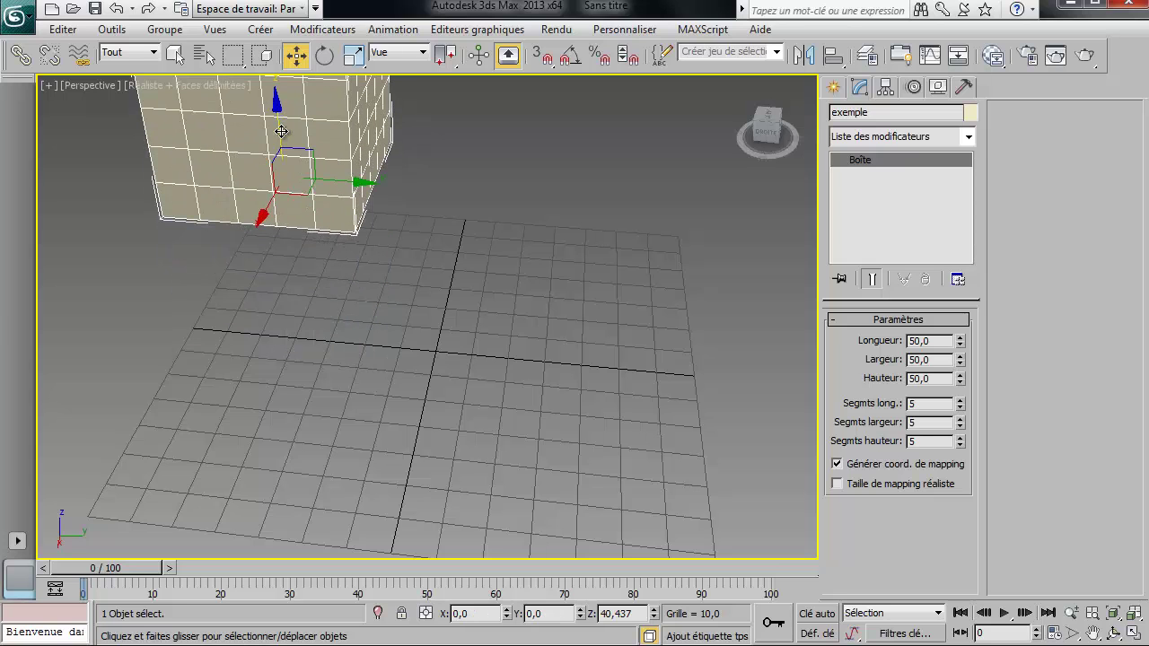
pyautogui.moveTo(269, 210); pyautogui.dragTo(612, 406)
# Move the raised box along the Y axis to about Y -78.2.
pyautogui.keyDown('alt'); pyautogui.moveTo(612, 407); pyautogui.dragTo(418, 347, button='middle'); pyautogui.keyUp('alt')
pyautogui.scroll(-5, 324, 329)
pyautogui.keyDown('alt'); pyautogui.moveTo(323, 329); pyautogui.dragTo(312, 368, button='middle'); pyautogui.keyUp('alt')
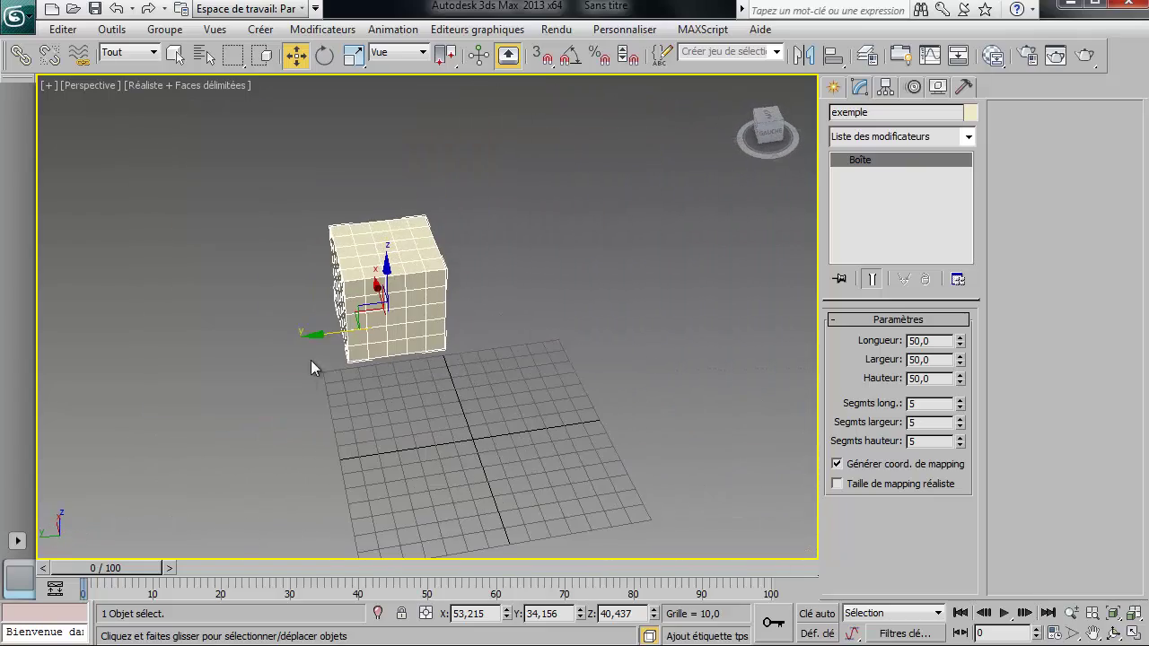
pyautogui.moveTo(327, 334); pyautogui.dragTo(549, 316)
# Try to move the box along the X axis and then along the Y axis.
pyautogui.keyDown('alt'); pyautogui.moveTo(549, 316); pyautogui.dragTo(458, 316, button='middle'); pyautogui.keyUp('alt')
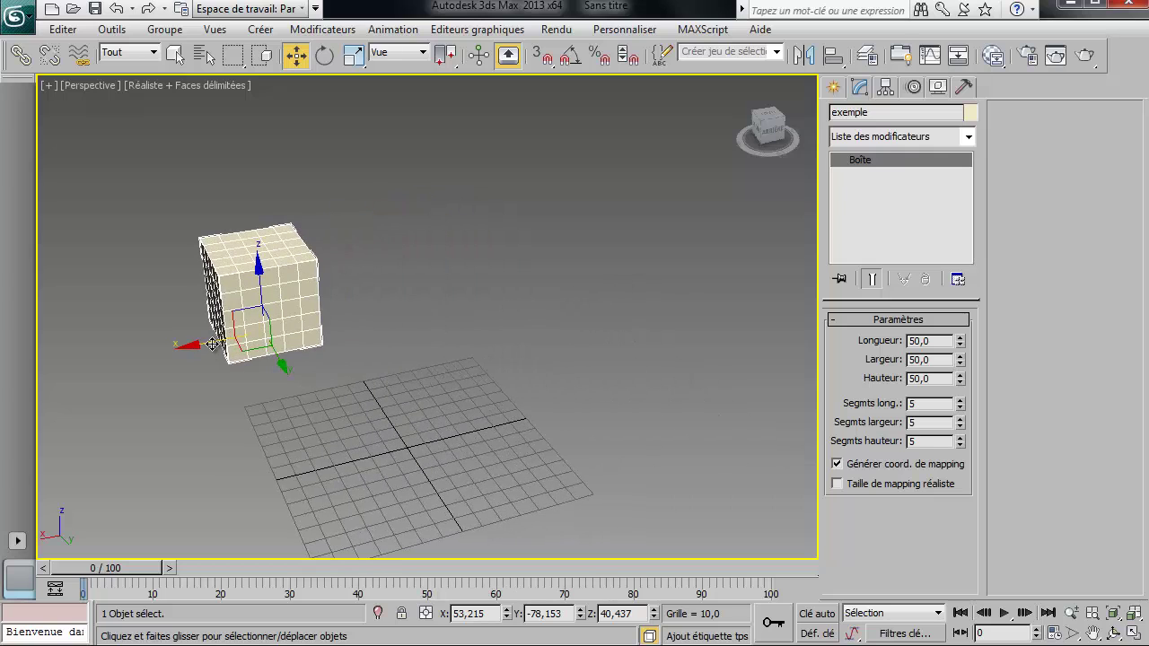
pyautogui.moveTo(212, 344); pyautogui.dragTo(418, 358)
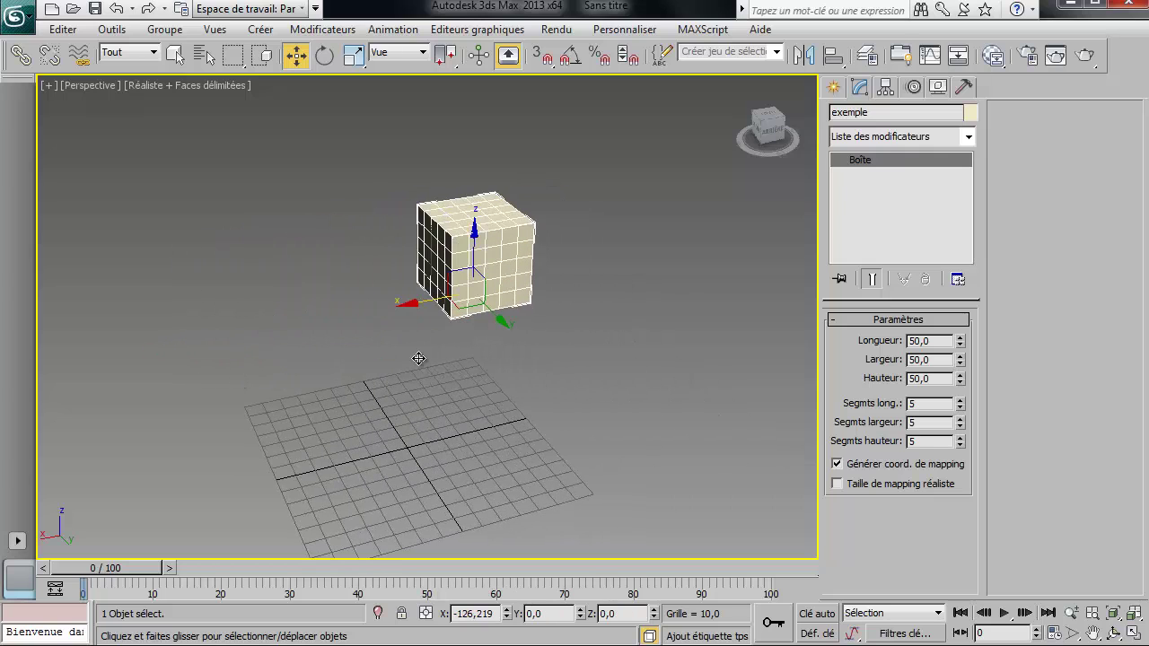
pyautogui.rightClick(419, 359)
pyautogui.keyDown('alt'); pyautogui.moveTo(419, 359); pyautogui.dragTo(311, 333, button='middle'); pyautogui.keyUp('alt')
pyautogui.moveTo(311, 333); pyautogui.dragTo(742, 403)
pyautogui.rightClick(742, 403)
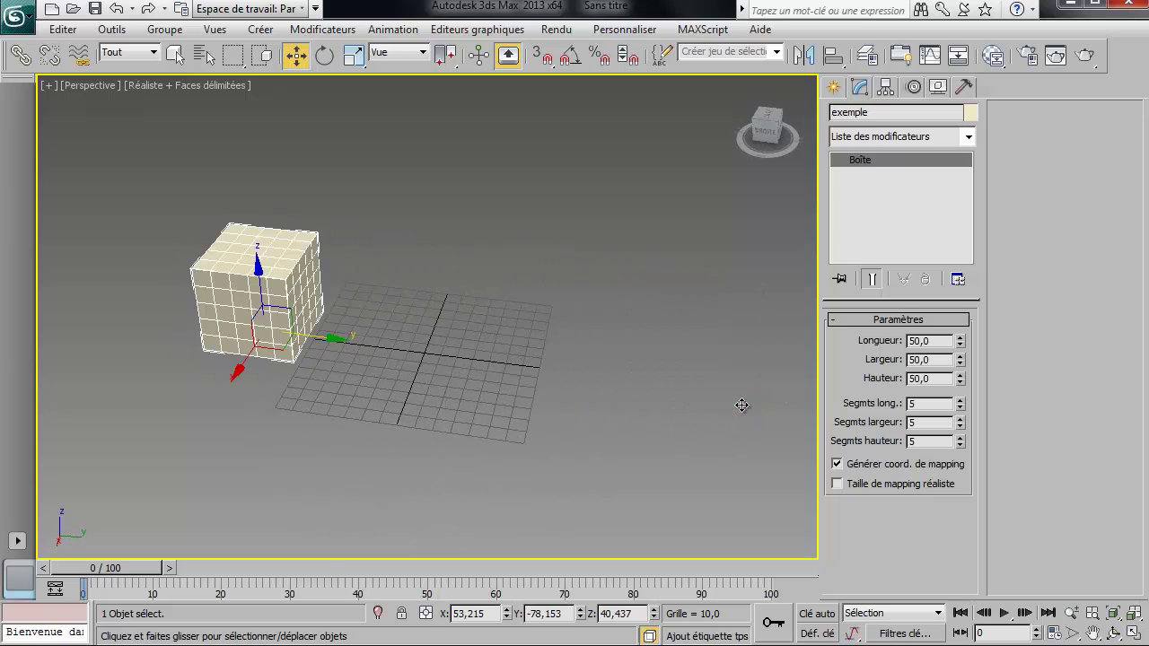
pyautogui.click(834, 87)
pyautogui.click(864, 201)
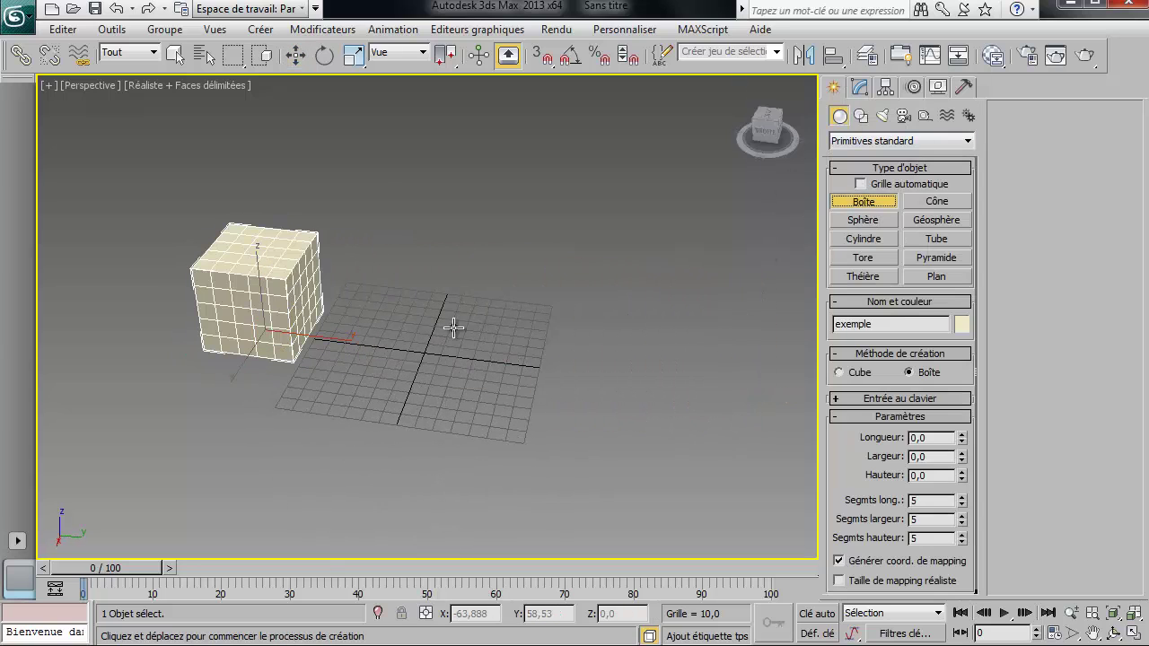
pyautogui.moveTo(399, 332); pyautogui.dragTo(445, 410)
pyautogui.rightClick(446, 409)
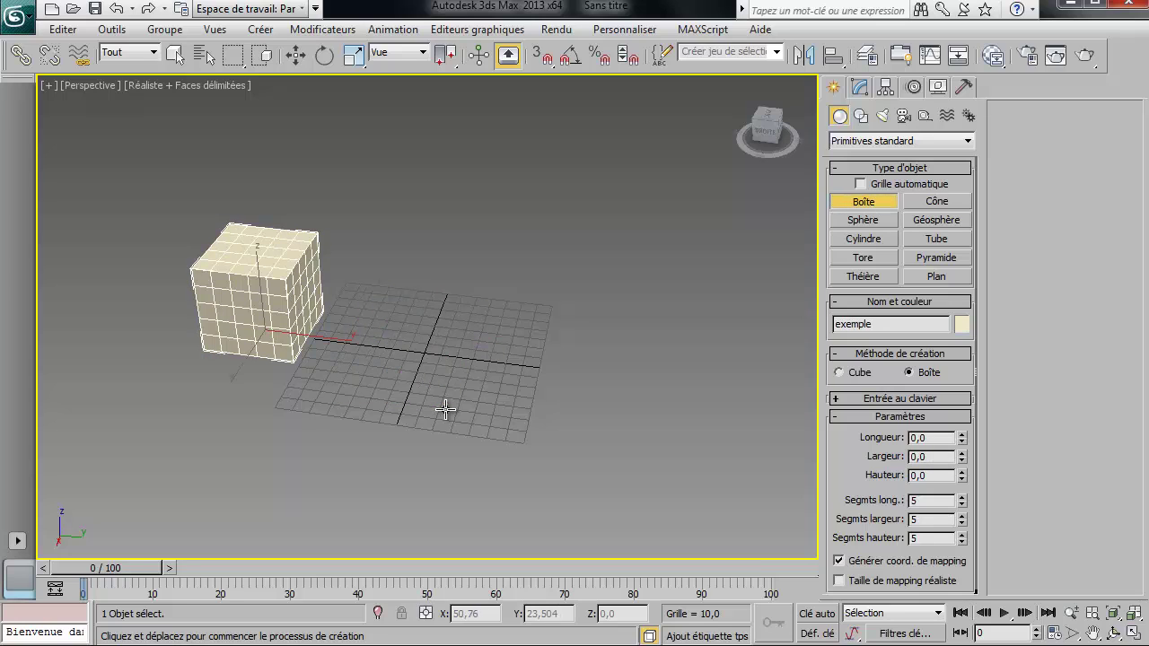
pyautogui.rightClick(402, 352)
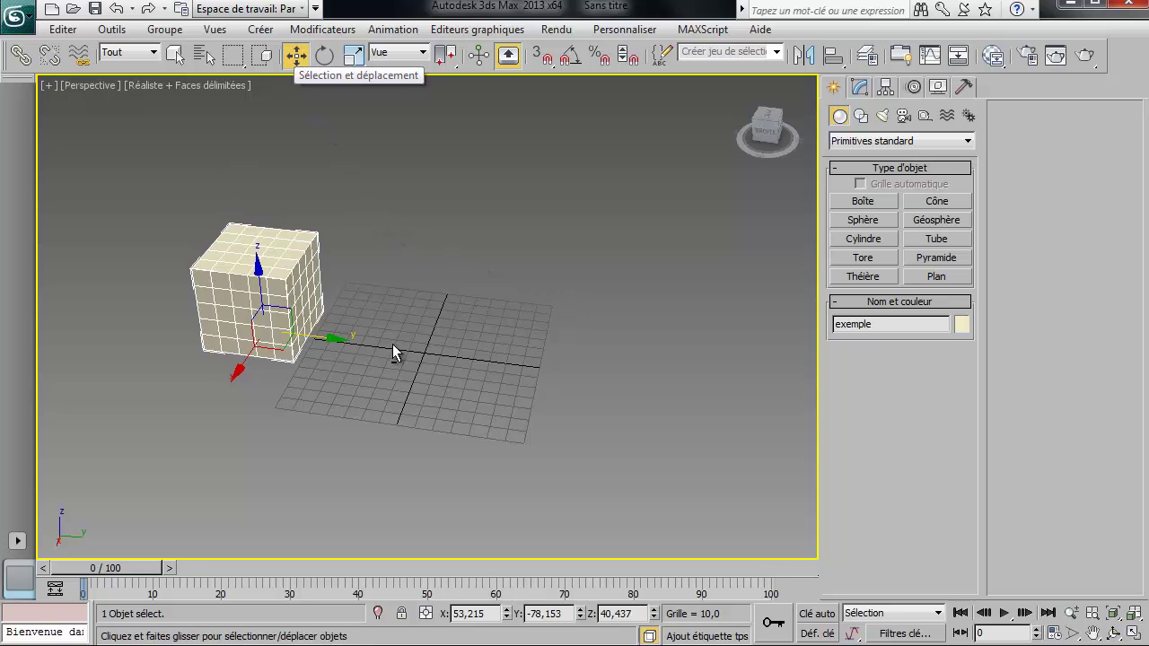
pyautogui.keyDown('alt'); pyautogui.moveTo(392, 351); pyautogui.dragTo(380, 323, button='middle'); pyautogui.keyUp('alt')
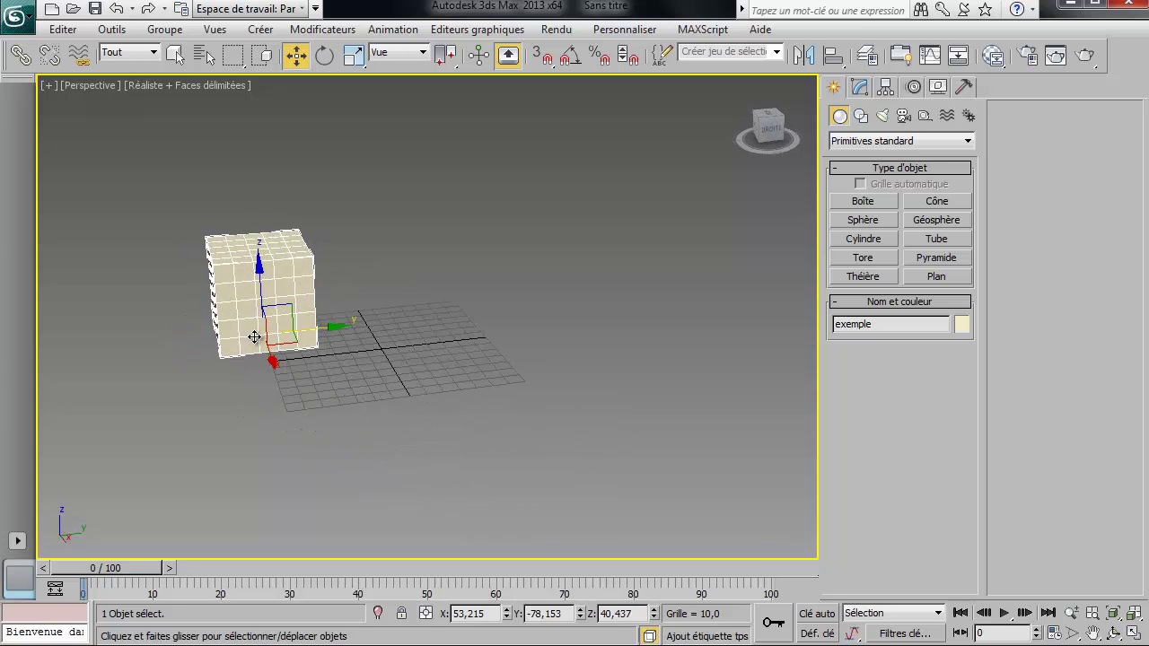
# Reset the box's X, Y and Z position coordinates to 0, placing it at the grid's centre.
pyautogui.keyDown('alt'); pyautogui.moveTo(305, 323); pyautogui.dragTo(401, 427, button='middle'); pyautogui.keyUp('alt')
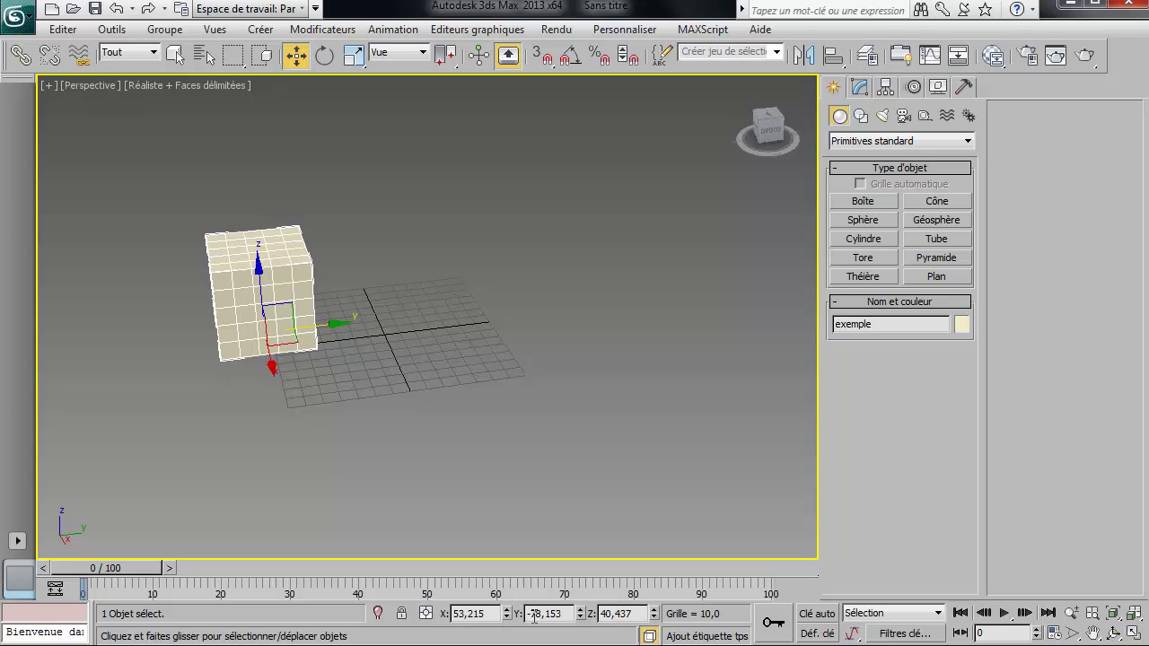
pyautogui.rightClick(506, 614)
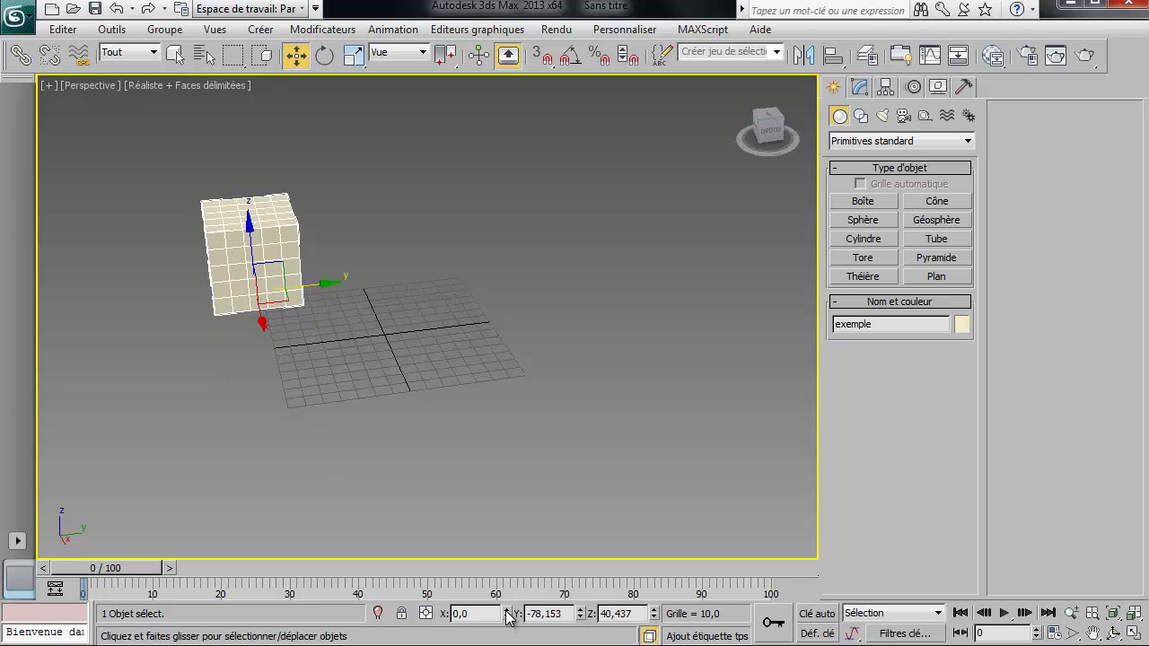
pyautogui.rightClick(581, 616)
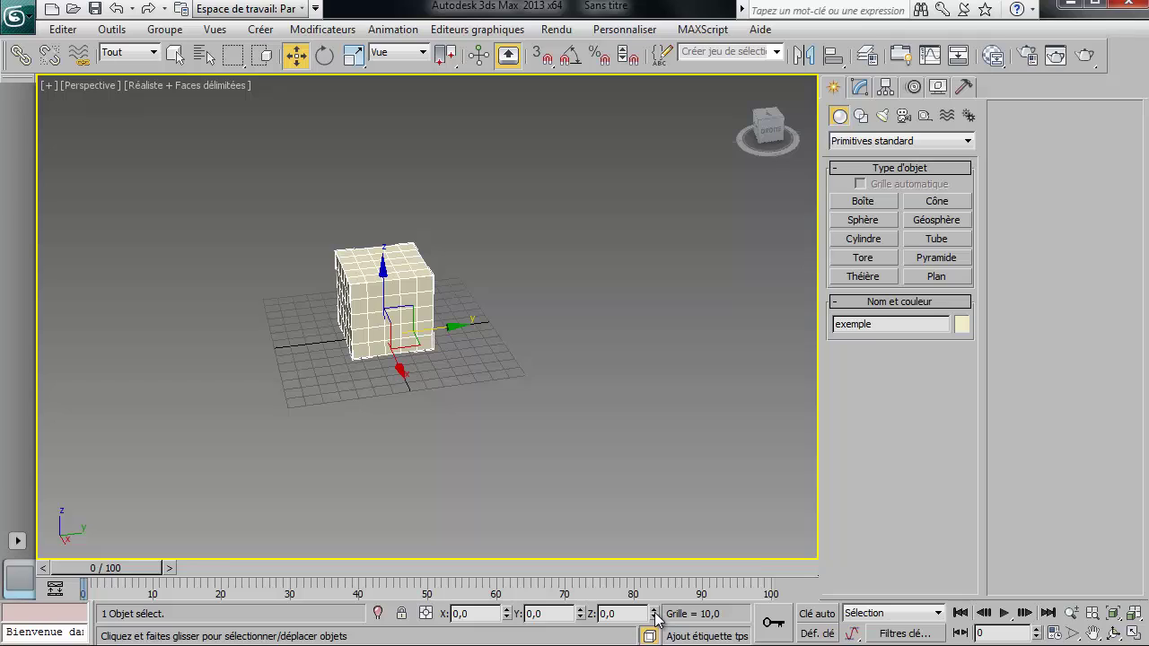
pyautogui.moveTo(507, 620); pyautogui.dragTo(532, 582)
pyautogui.rightClick(508, 614)
pyautogui.keyDown('alt'); pyautogui.moveTo(541, 346); pyautogui.dragTo(419, 359, button='middle'); pyautogui.keyUp('alt')
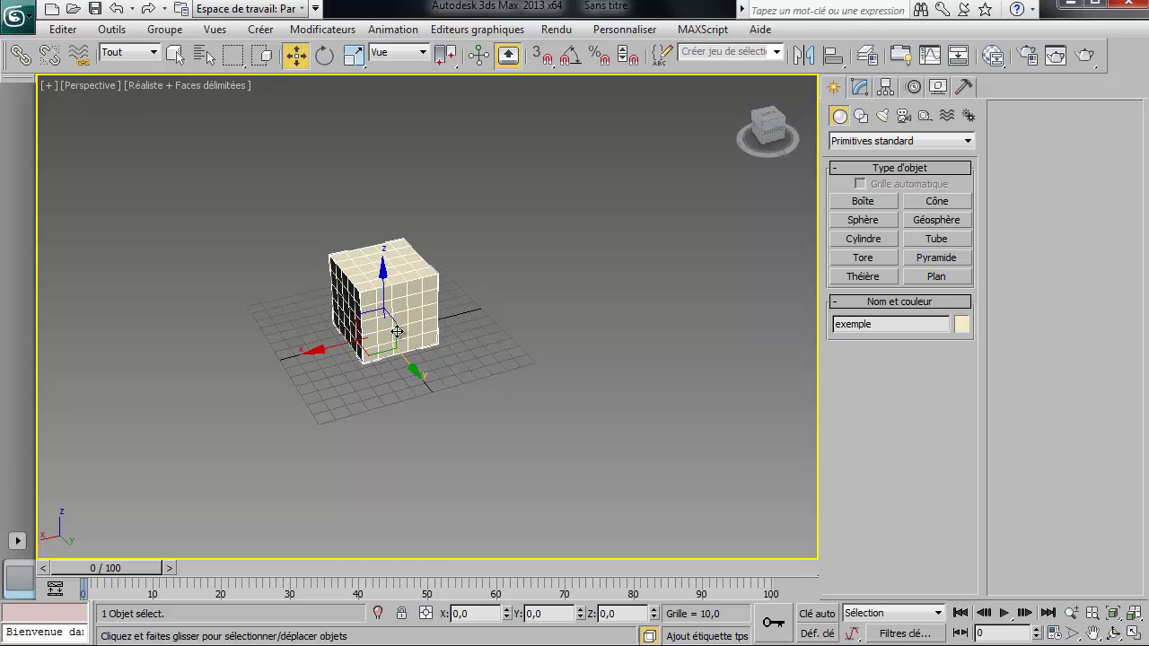
# Switch from moving to rotating the box, briefly trying the Scale tool along the way.
pyautogui.click(323, 57)
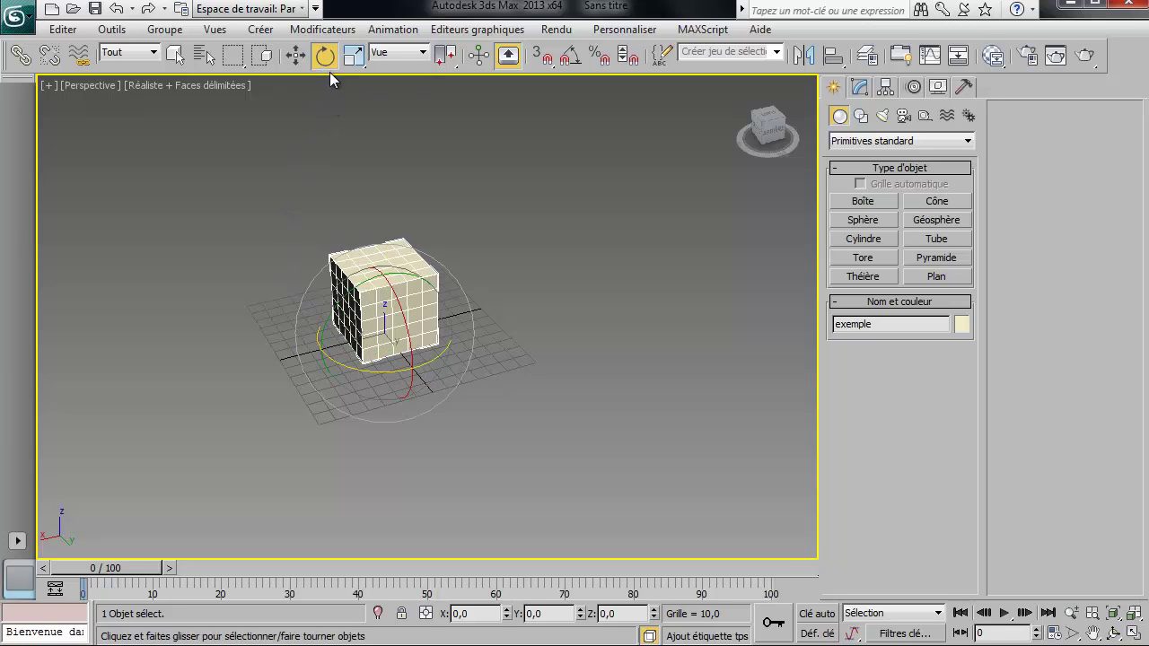
pyautogui.moveTo(535, 321); pyautogui.dragTo(570, 343, button='middle')
pyautogui.scroll(2, 544, 359)
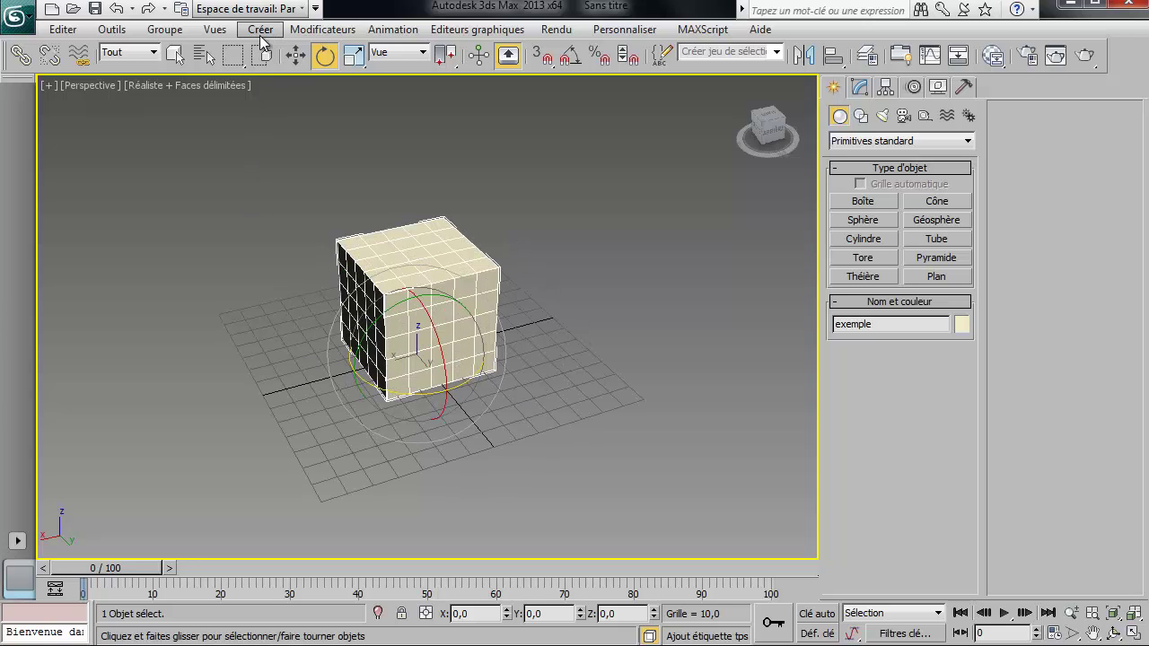
pyautogui.click(354, 56)
pyautogui.click(327, 58)
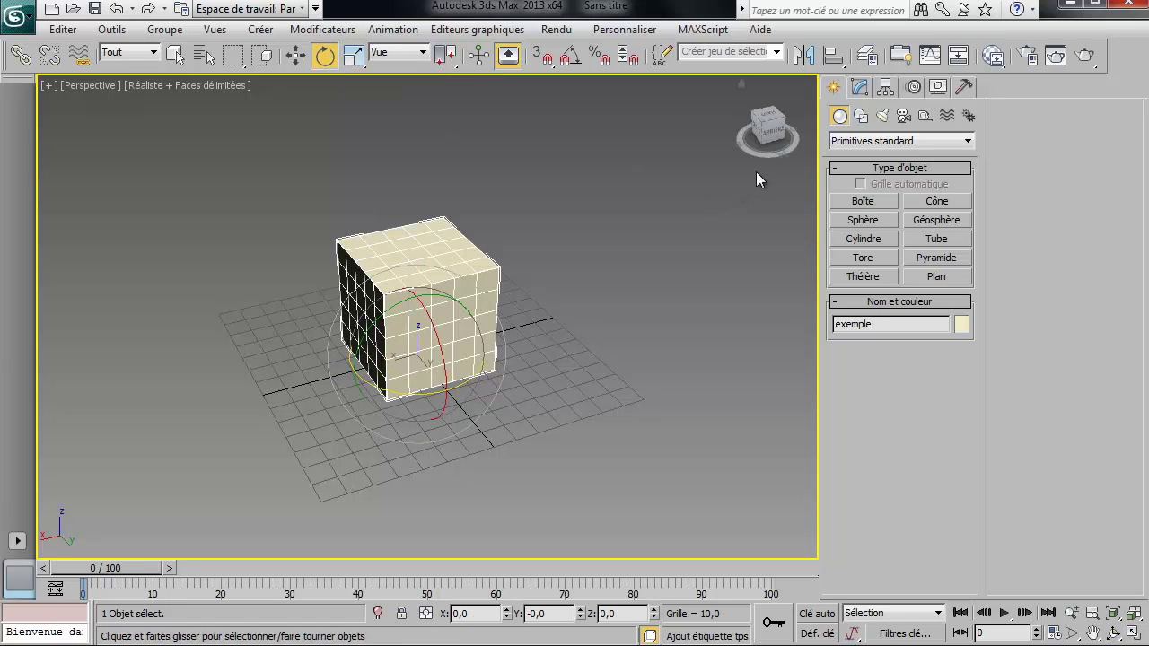
# Try the Rotation, Echelle and Sélectionner transform commands on the box, finishing on Rotation.
pyautogui.rightClick(538, 326)
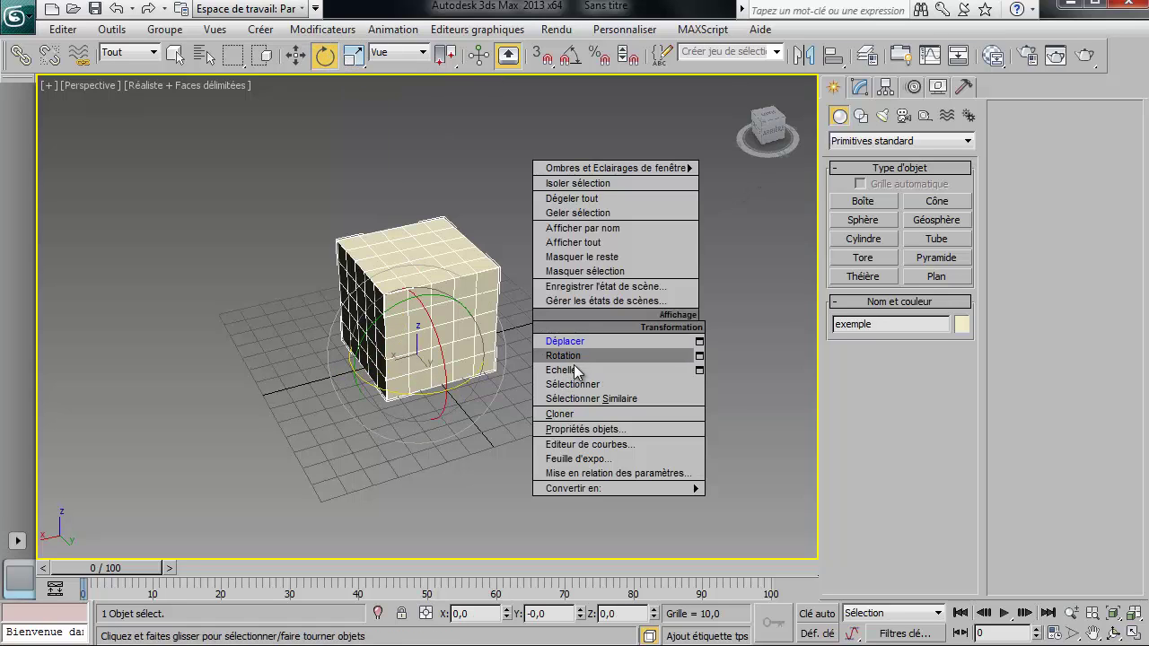
pyautogui.click(573, 357)
pyautogui.rightClick(573, 356)
pyautogui.click(585, 388)
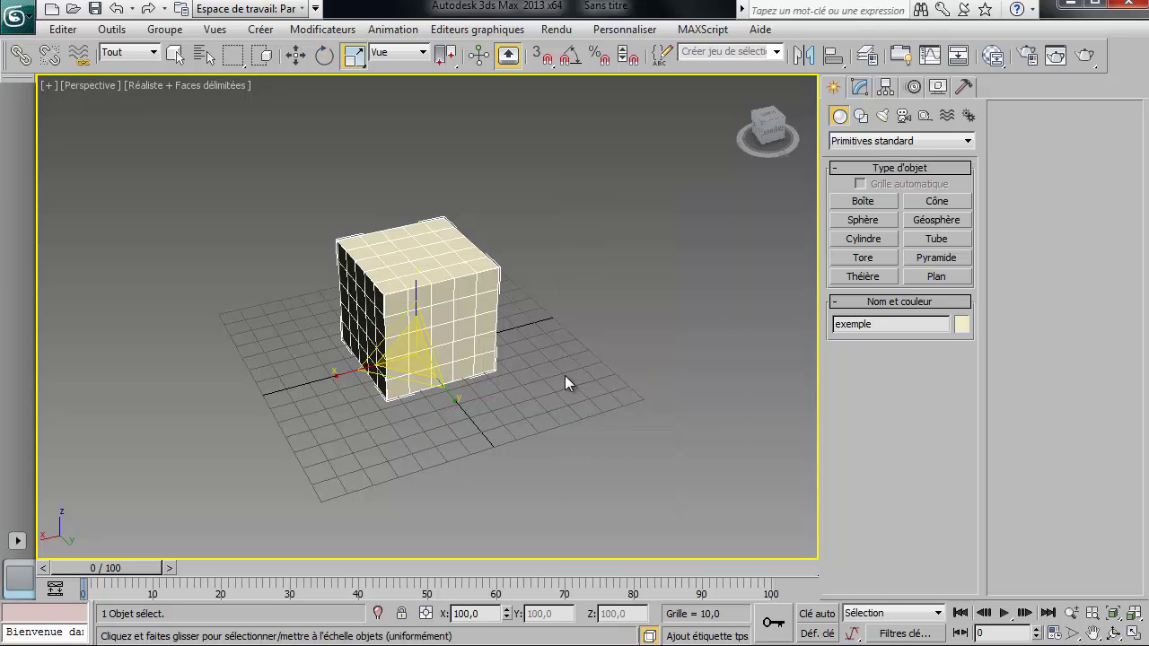
pyautogui.rightClick(565, 376)
pyautogui.click(585, 419)
pyautogui.rightClick(544, 352)
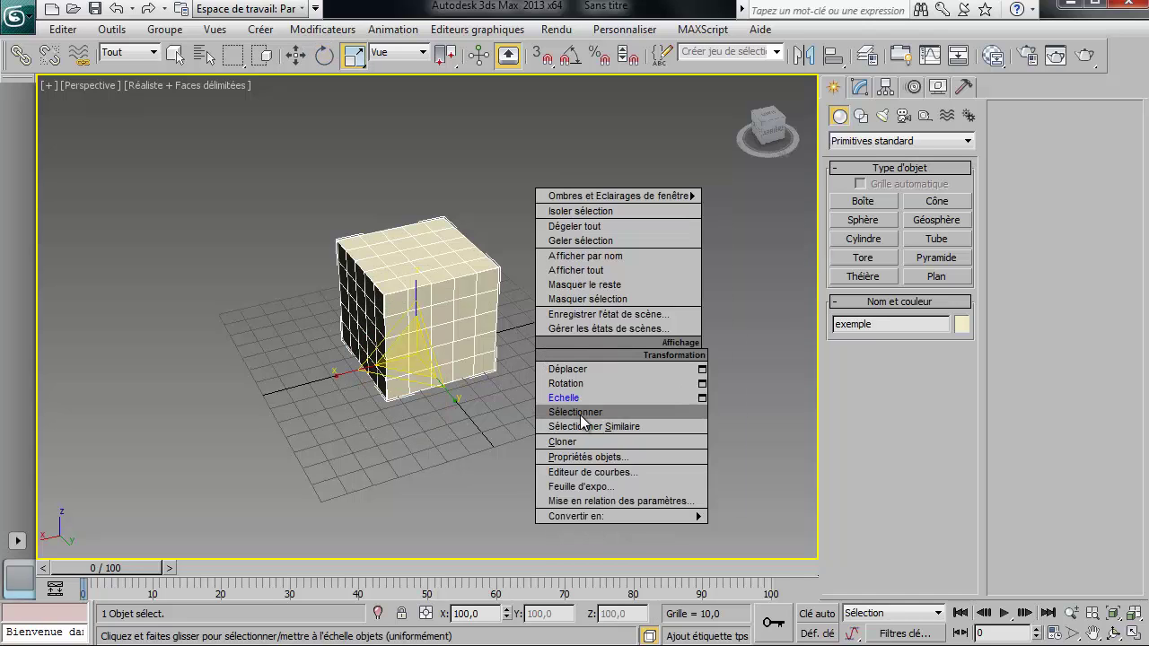
pyautogui.click(582, 417)
pyautogui.rightClick(550, 383)
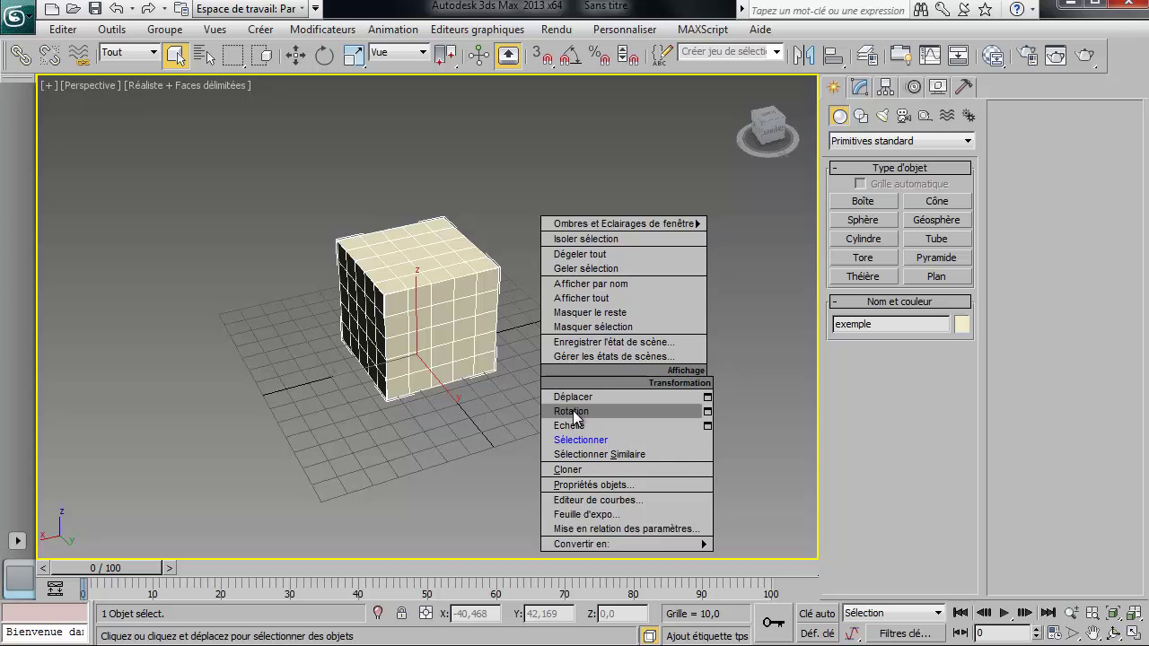
pyautogui.click(573, 410)
# Rotate the box freehand about the Z axis to about 143 degrees, and set its Z rotation to 45.
pyautogui.keyDown('alt'); pyautogui.moveTo(577, 416); pyautogui.dragTo(453, 243, button='middle'); pyautogui.keyUp('alt')
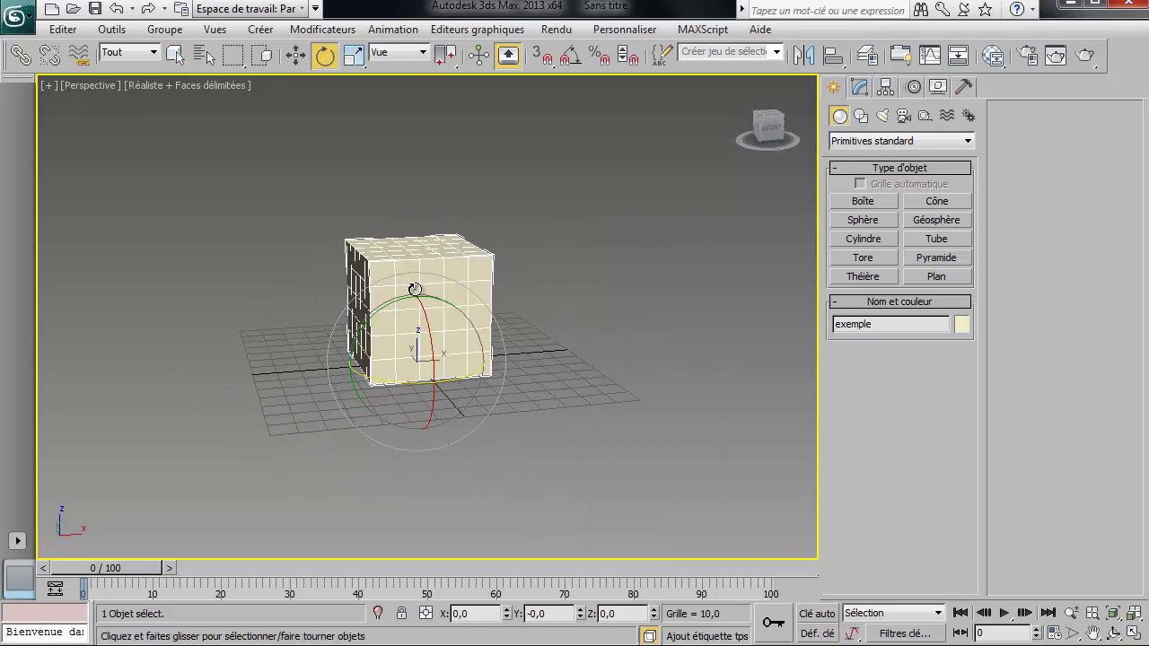
pyautogui.keyDown('alt'); pyautogui.moveTo(396, 377); pyautogui.dragTo(350, 428, button='middle'); pyautogui.keyUp('alt')
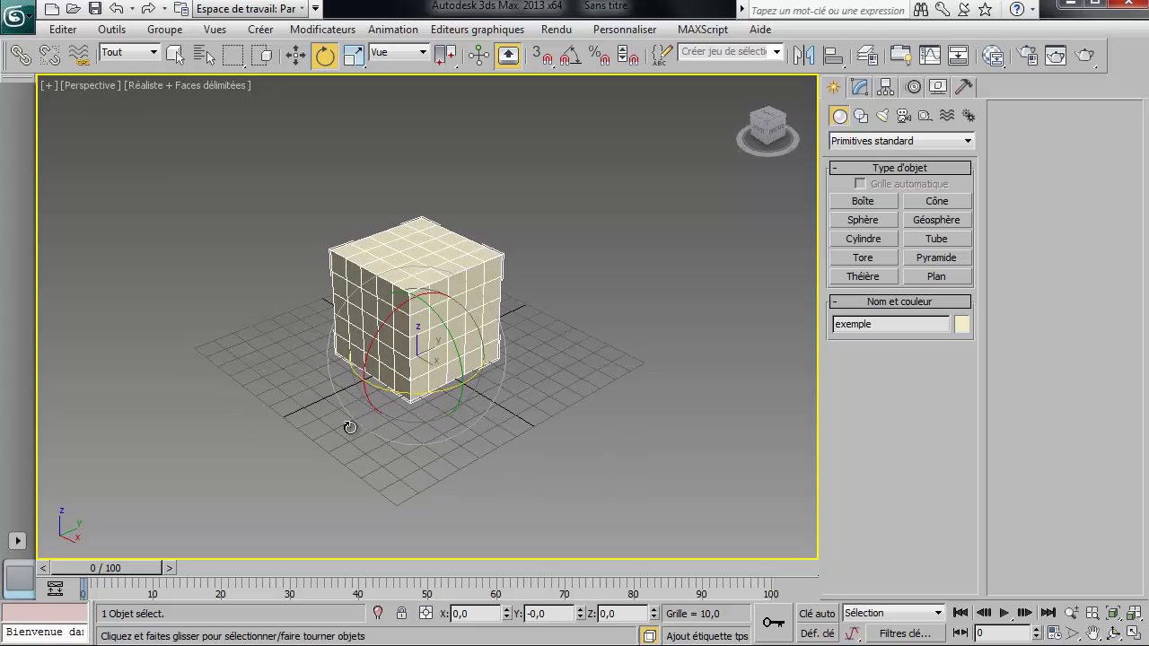
pyautogui.moveTo(392, 384); pyautogui.dragTo(626, 507)
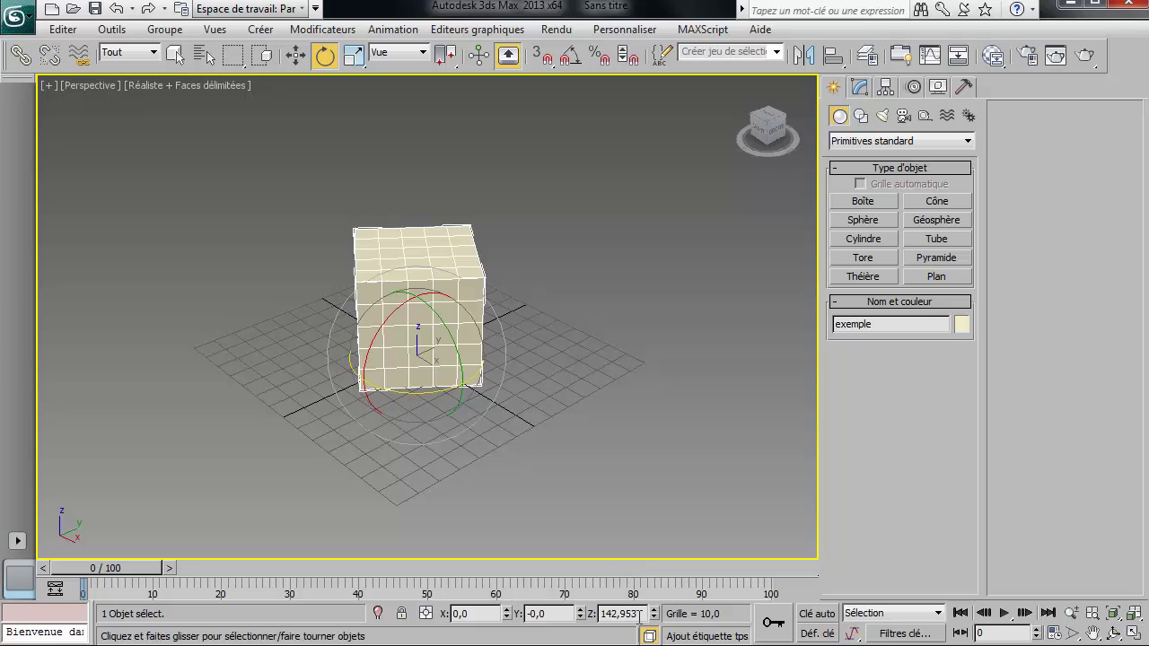
pyautogui.moveTo(648, 614); pyautogui.dragTo(602, 615)
pyautogui.press('Return')
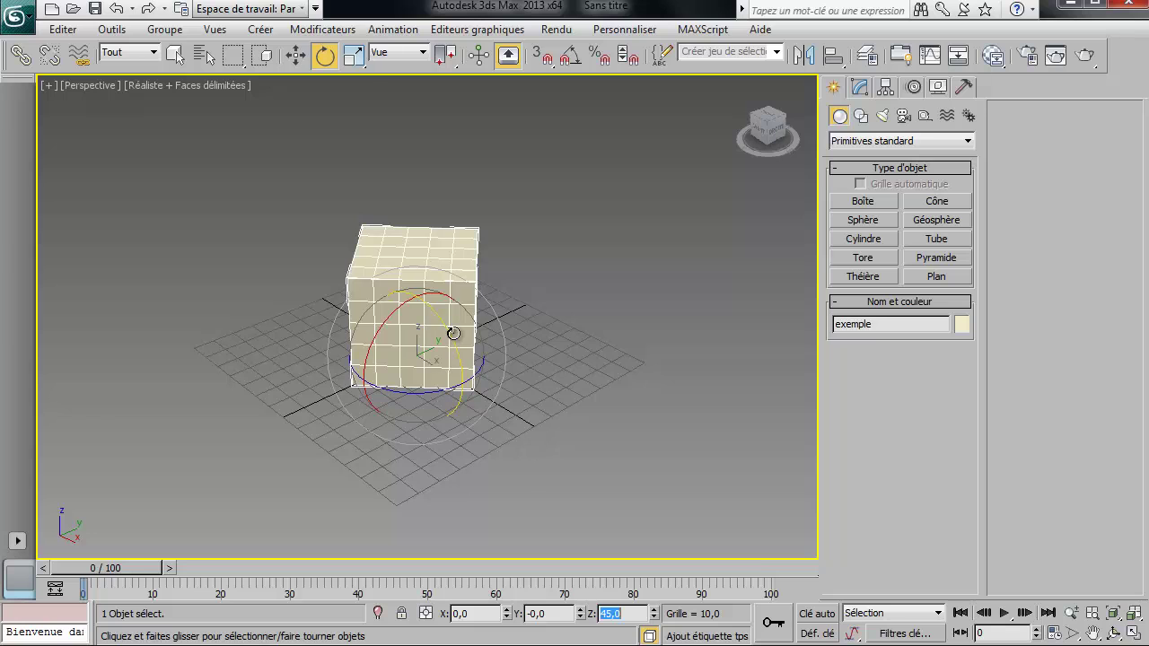
# Tilt the box freehand about the Y axis, and reset its X, Y and Z rotation values to 0.
pyautogui.moveTo(452, 328); pyautogui.dragTo(320, 392)
pyautogui.keyDown('alt'); pyautogui.moveTo(415, 371); pyautogui.dragTo(436, 405, button='middle'); pyautogui.keyUp('alt')
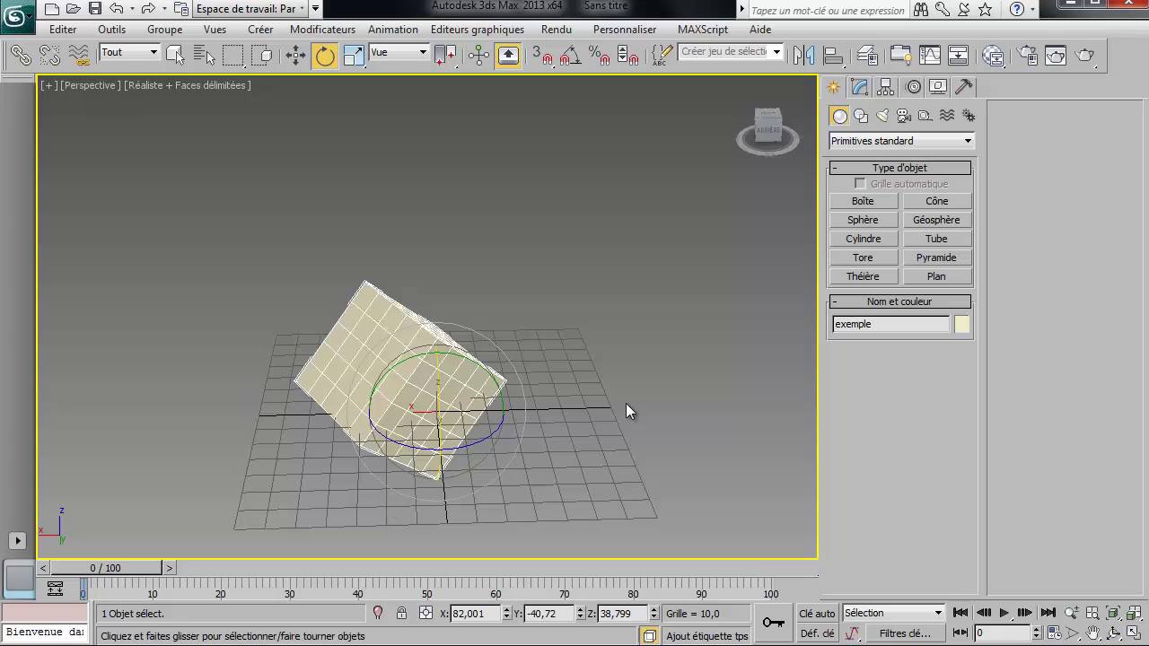
pyautogui.rightClick(579, 611)
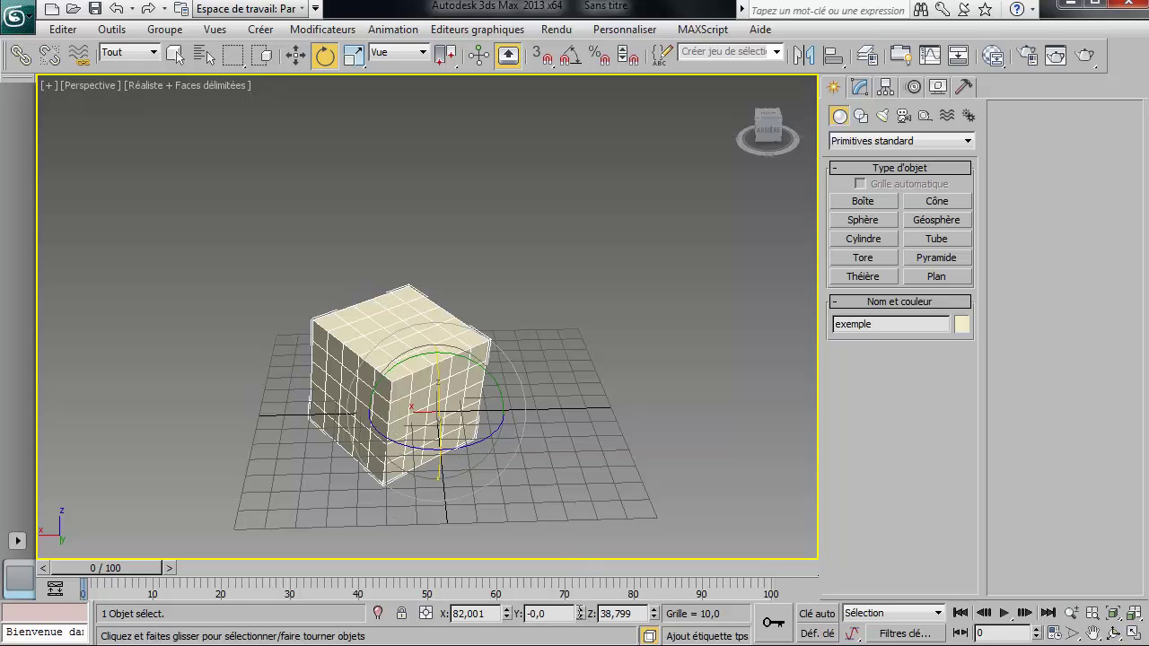
pyautogui.rightClick(507, 614)
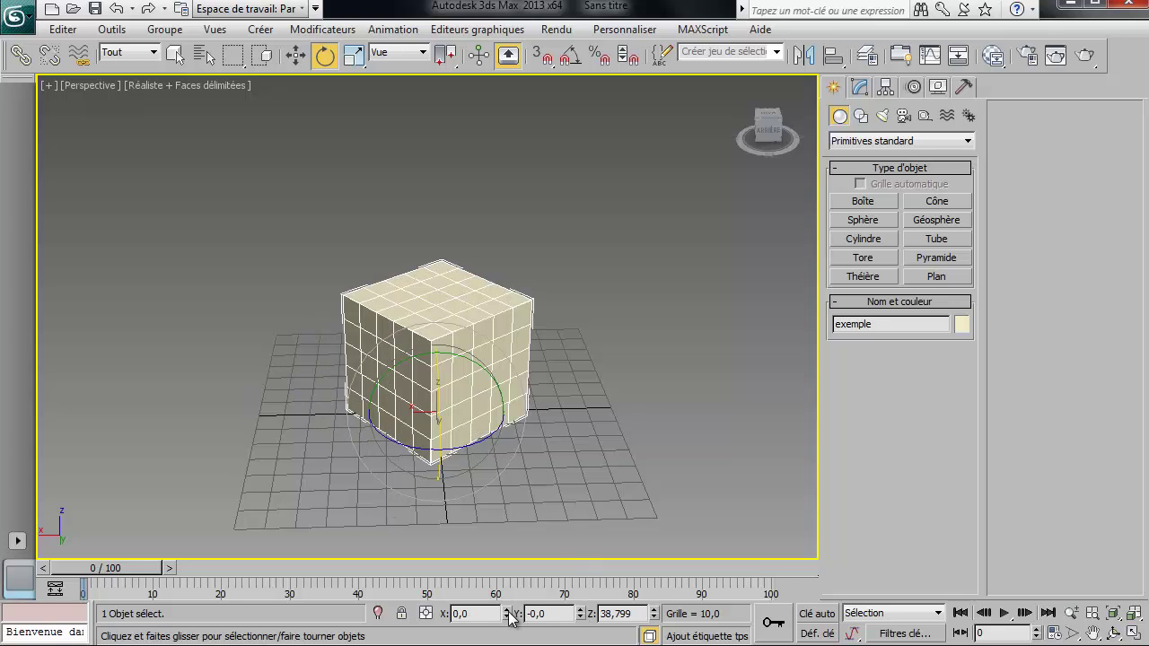
pyautogui.rightClick(656, 616)
pyautogui.keyDown('alt'); pyautogui.moveTo(361, 421); pyautogui.dragTo(571, 334, button='middle'); pyautogui.keyUp('alt')
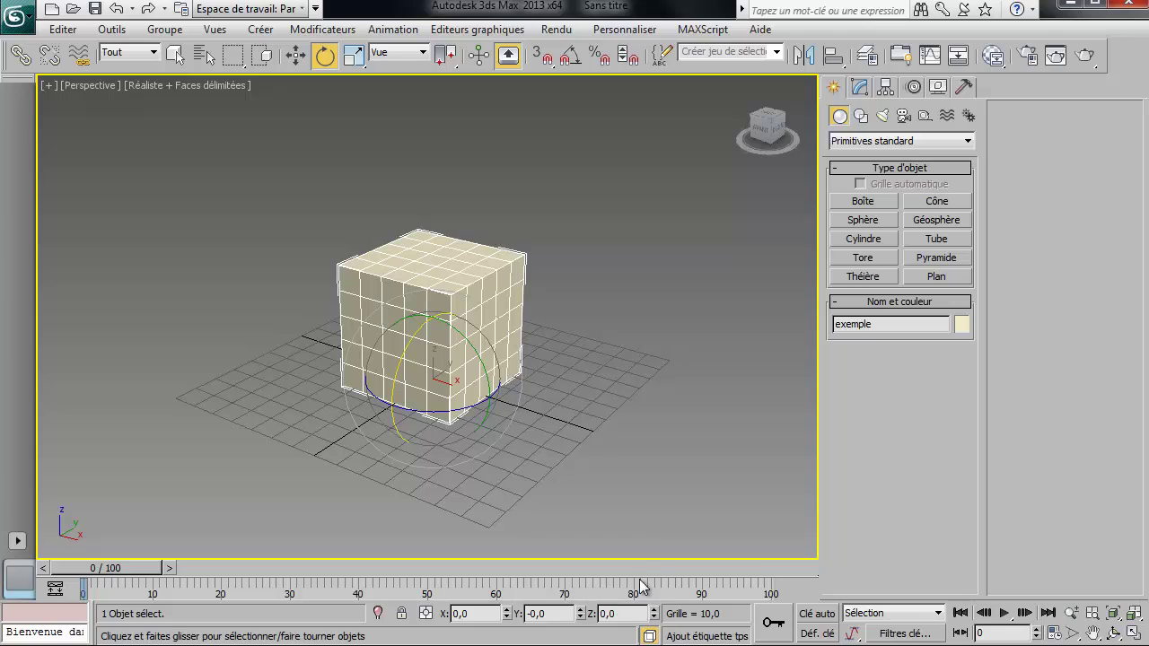
# Rotate the box freehand about the Z axis and try stretching it along its X axis to about 216 percent.
pyautogui.click(355, 56)
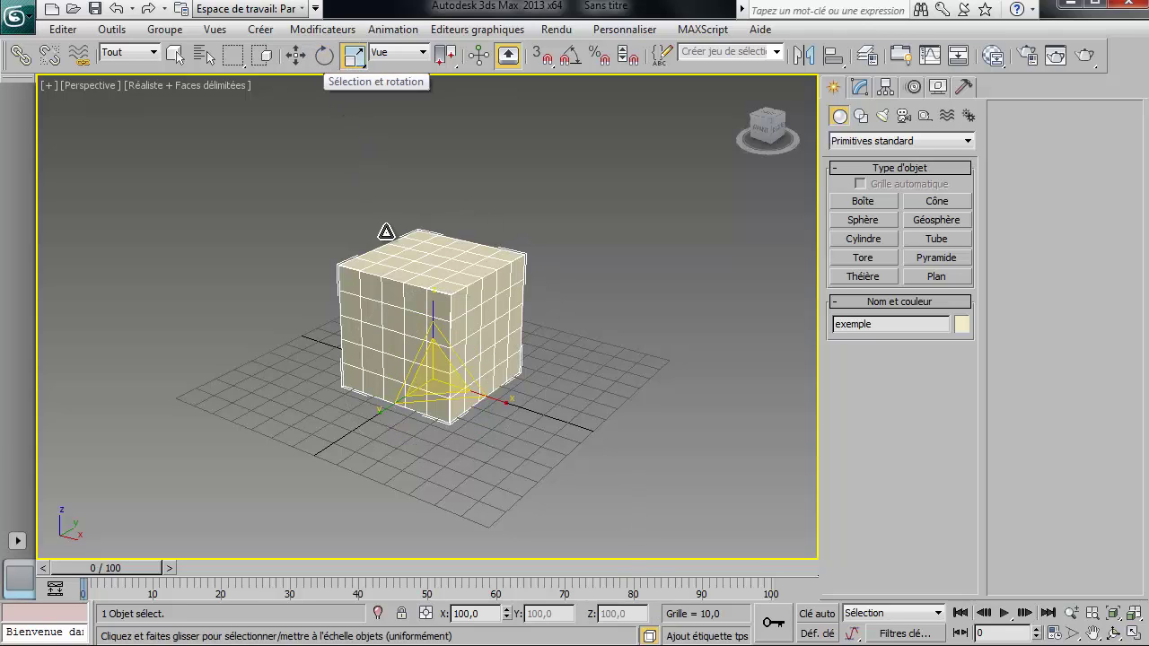
pyautogui.click(325, 57)
pyautogui.moveTo(460, 425); pyautogui.dragTo(376, 431)
pyautogui.click(355, 57)
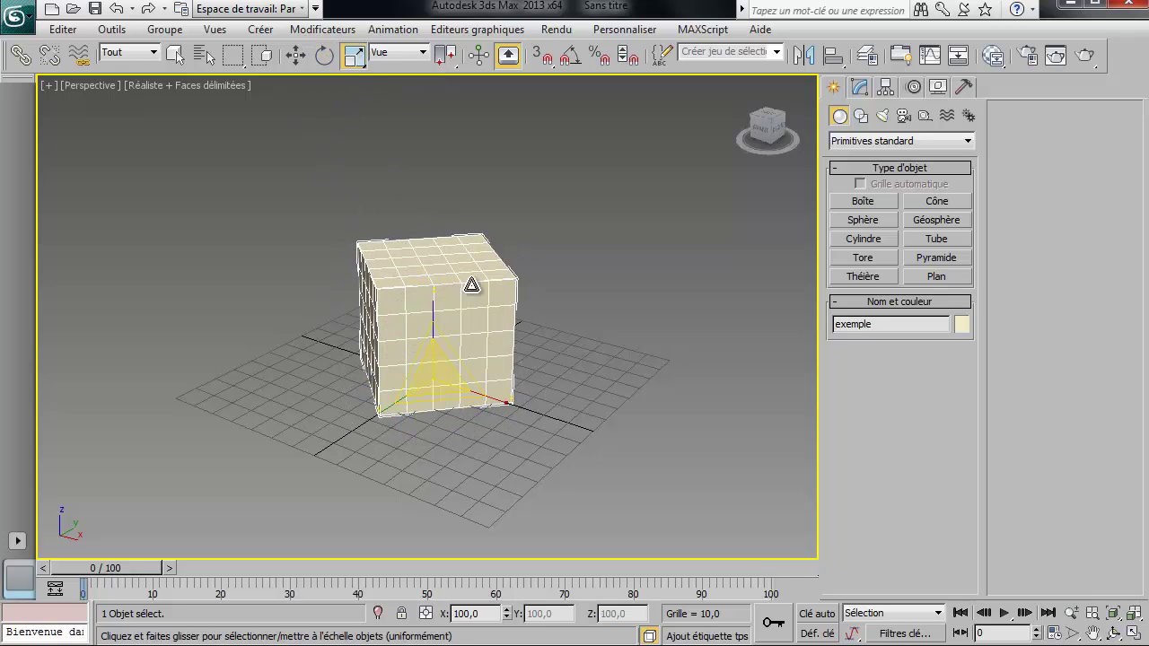
pyautogui.moveTo(510, 412); pyautogui.dragTo(580, 431)
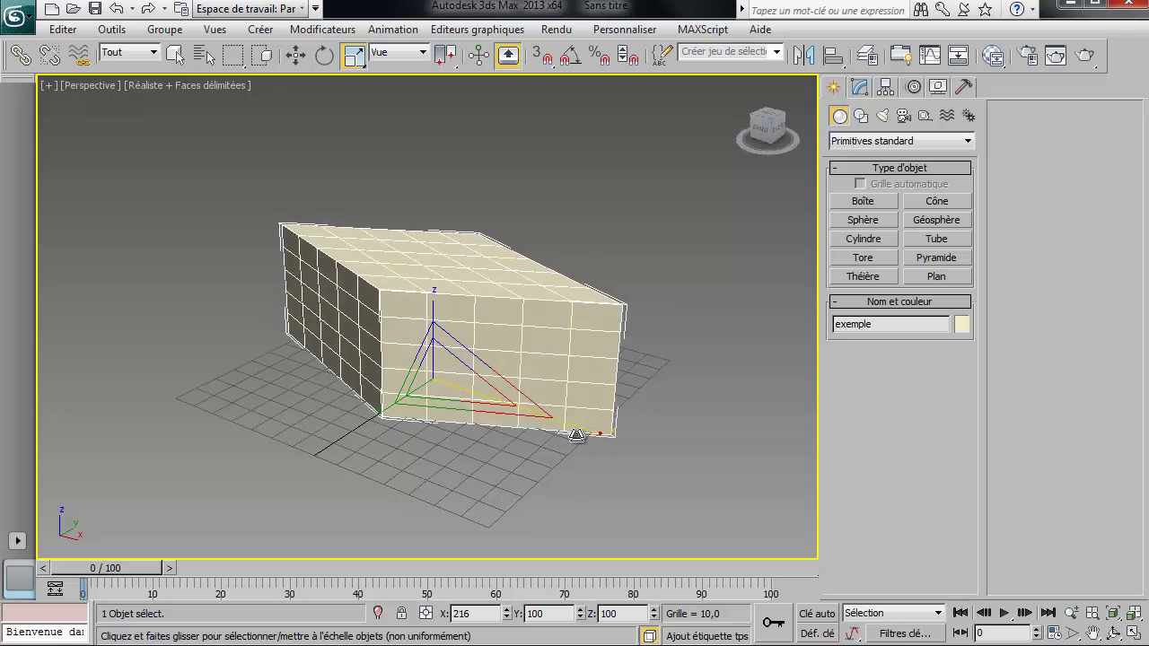
pyautogui.rightClick(580, 431)
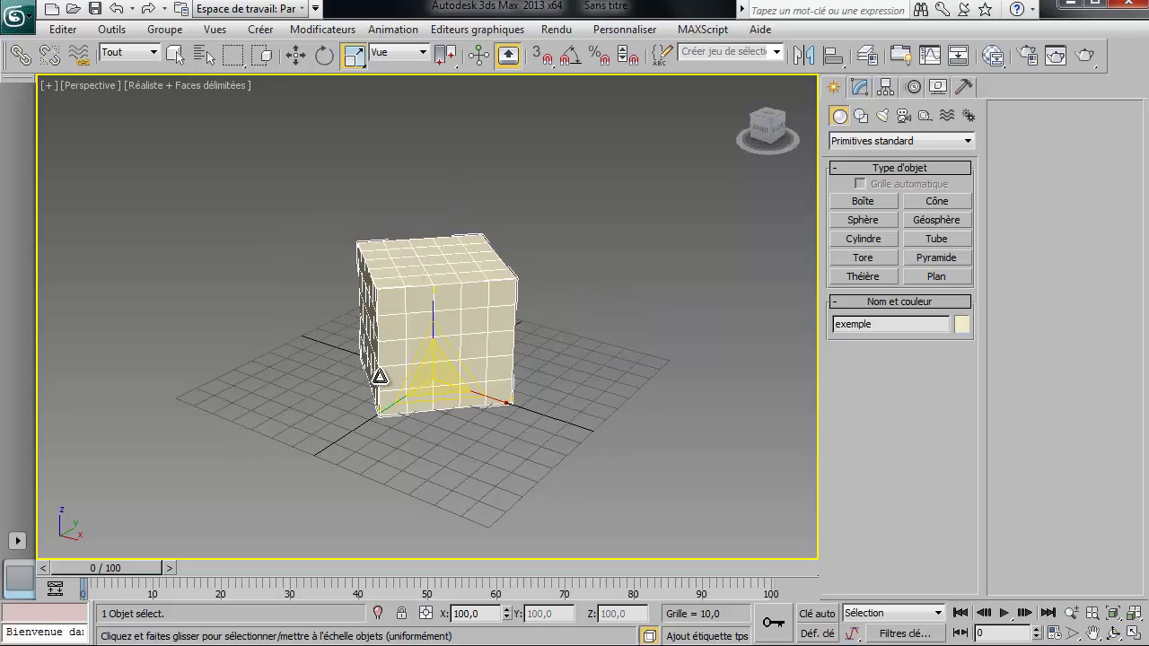
# Try free, single-axis and view-plane rotations of the box.
pyautogui.press('e')
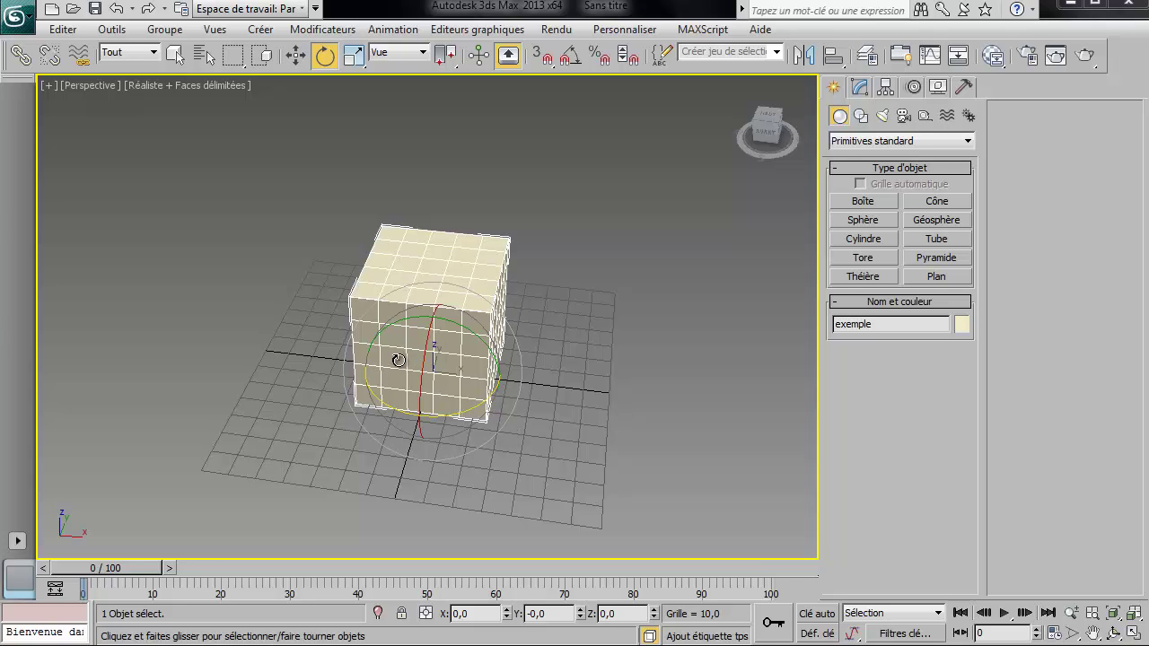
pyautogui.moveTo(416, 350)
pyautogui.keyDown('alt'); pyautogui.mouseDown(button='middle')
pyautogui.moveTo(470, 374)
pyautogui.moveTo(437, 344)
pyautogui.moveTo(403, 348)
pyautogui.mouseUp(button='middle'); pyautogui.keyUp('alt')
pyautogui.moveTo(447, 375); pyautogui.dragTo(513, 416)
pyautogui.rightClick(469, 366)
pyautogui.rightClick(513, 416)
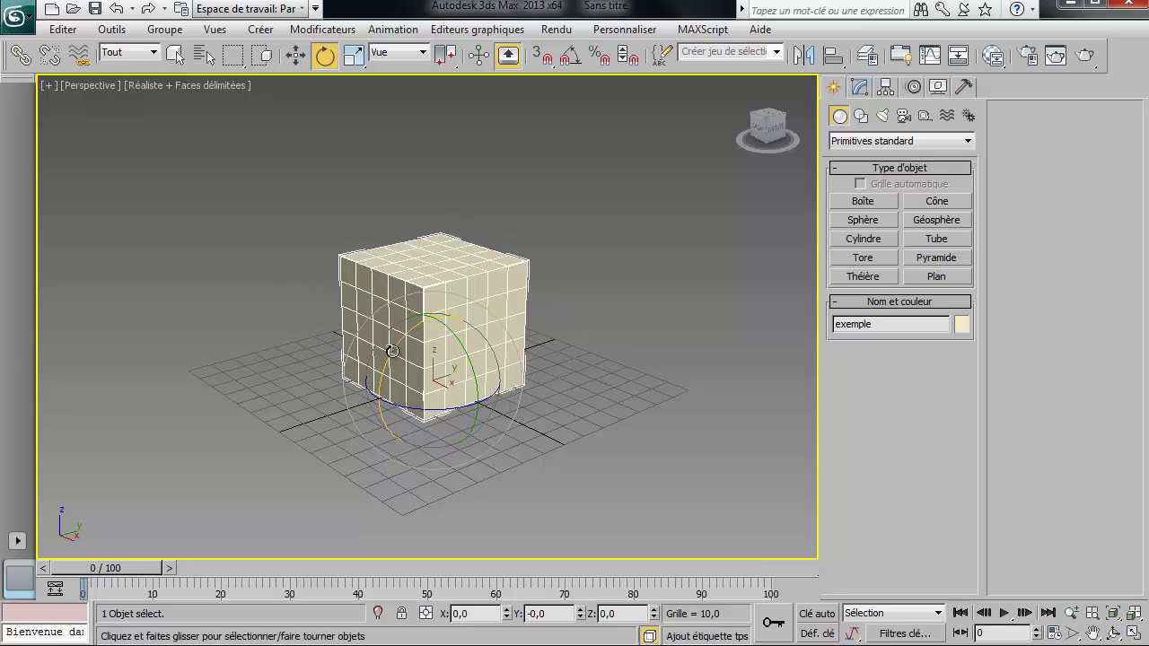
pyautogui.moveTo(393, 351); pyautogui.dragTo(423, 361)
pyautogui.rightClick(423, 361)
pyautogui.moveTo(398, 299); pyautogui.dragTo(371, 316)
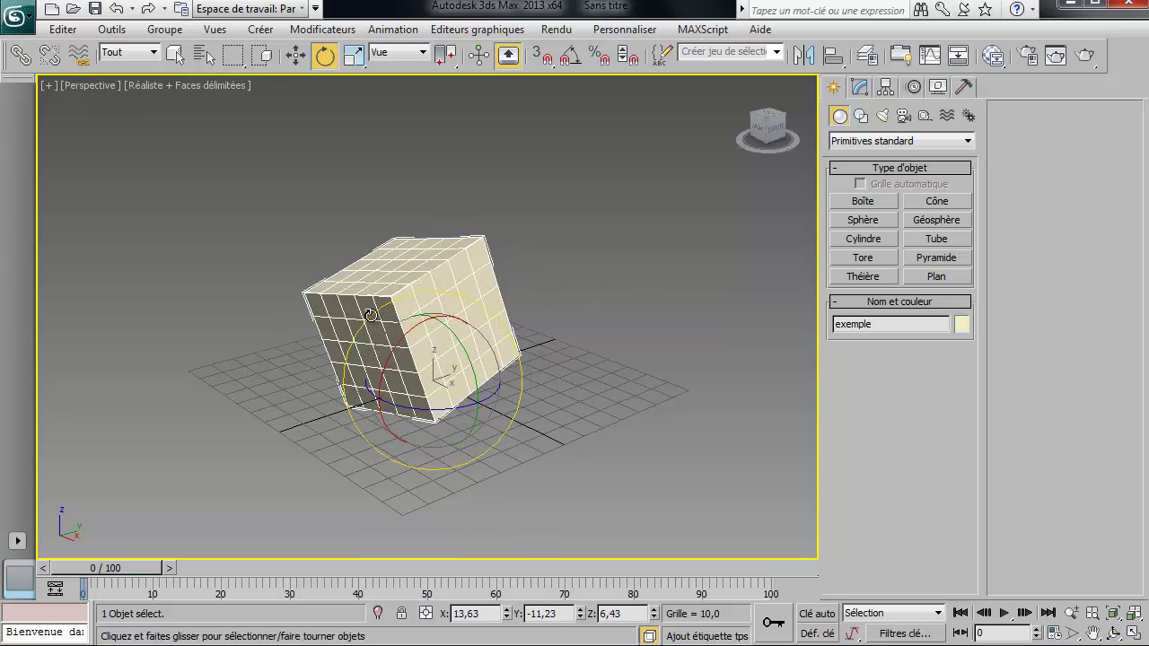
# Scale the box axis by axis to about 124.9 percent in Z, 87 percent in X and 78.7 percent in Y.
pyautogui.click(355, 59)
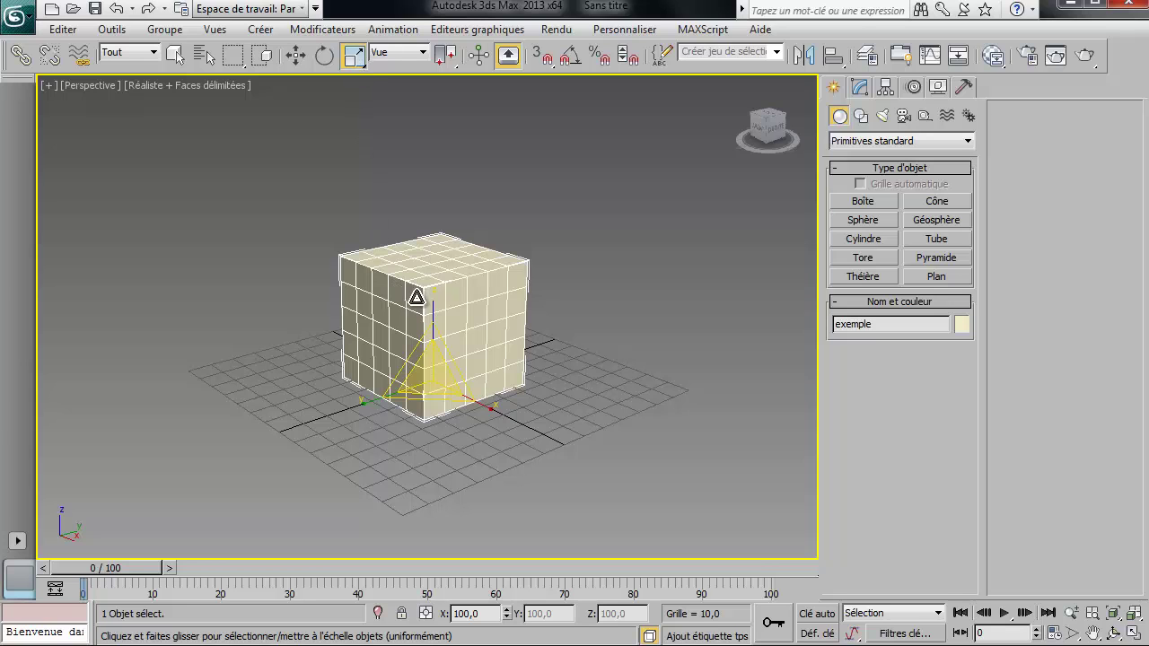
pyautogui.moveTo(426, 272); pyautogui.dragTo(420, 369)
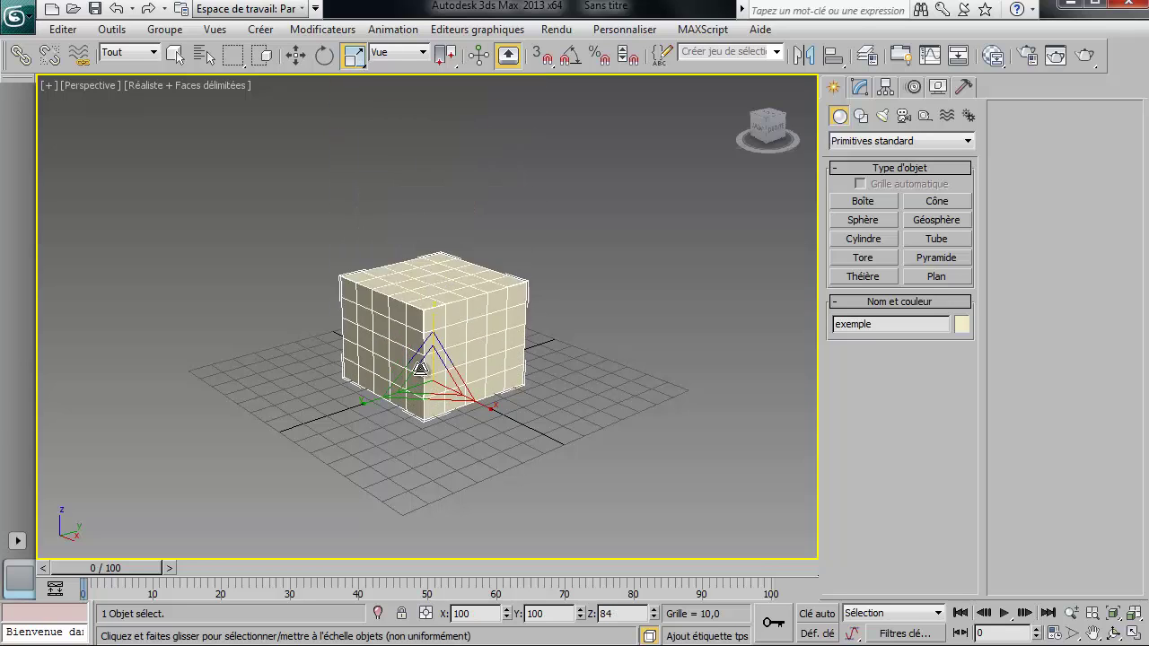
pyautogui.moveTo(498, 420); pyautogui.dragTo(264, 447)
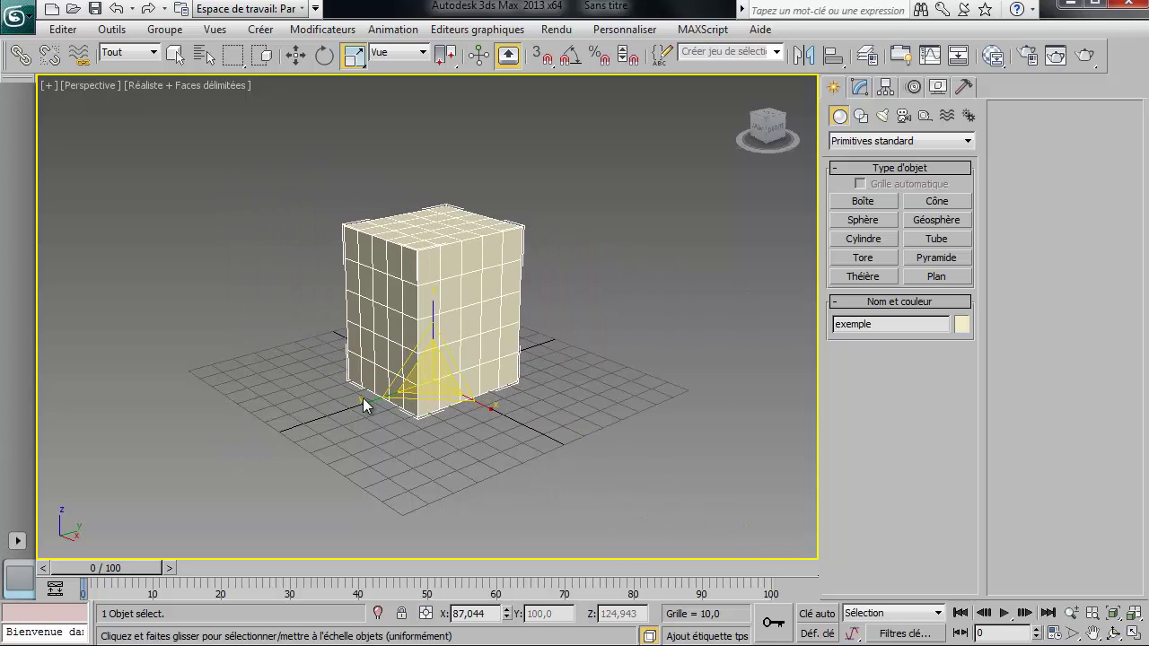
pyautogui.moveTo(363, 406); pyautogui.dragTo(418, 418)
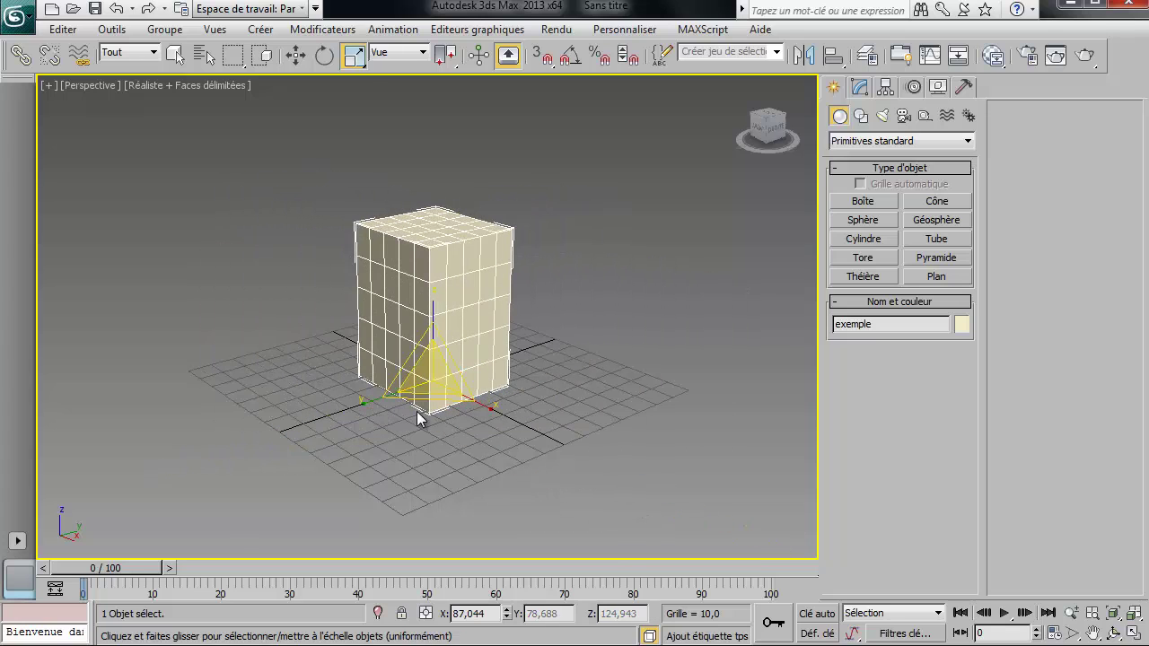
# Shrink the box uniformly, and enlarge it in the XY plane to about 204.5 percent X and 196.8 percent Y.
pyautogui.moveTo(431, 375); pyautogui.dragTo(409, 361)
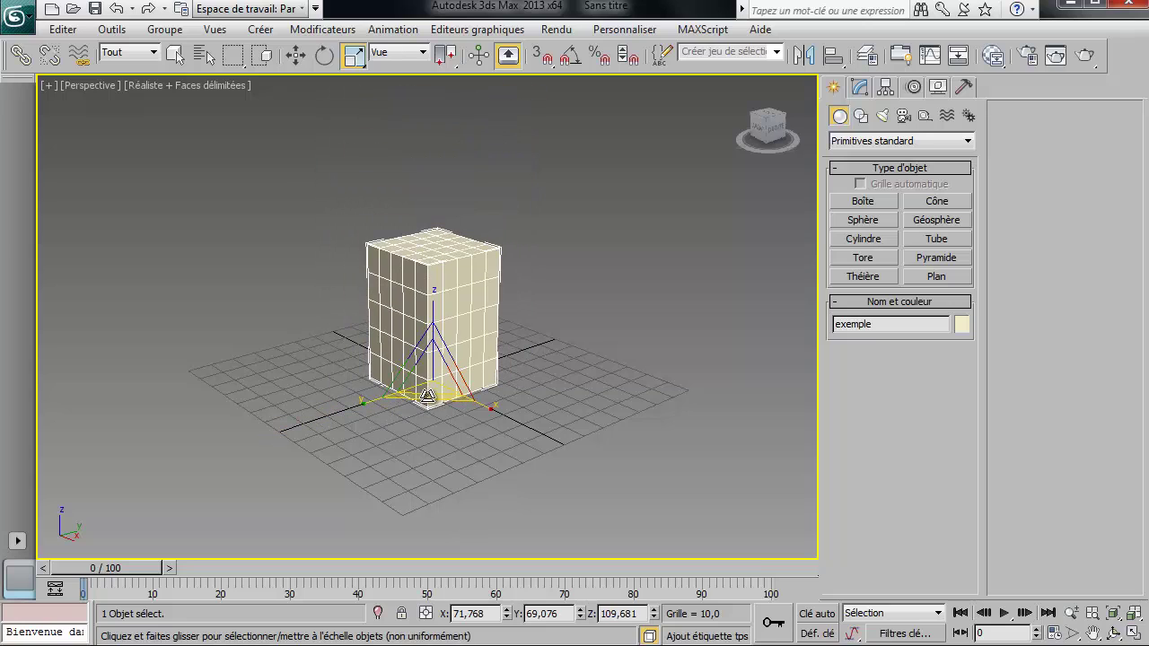
pyautogui.moveTo(463, 409); pyautogui.dragTo(427, 338)
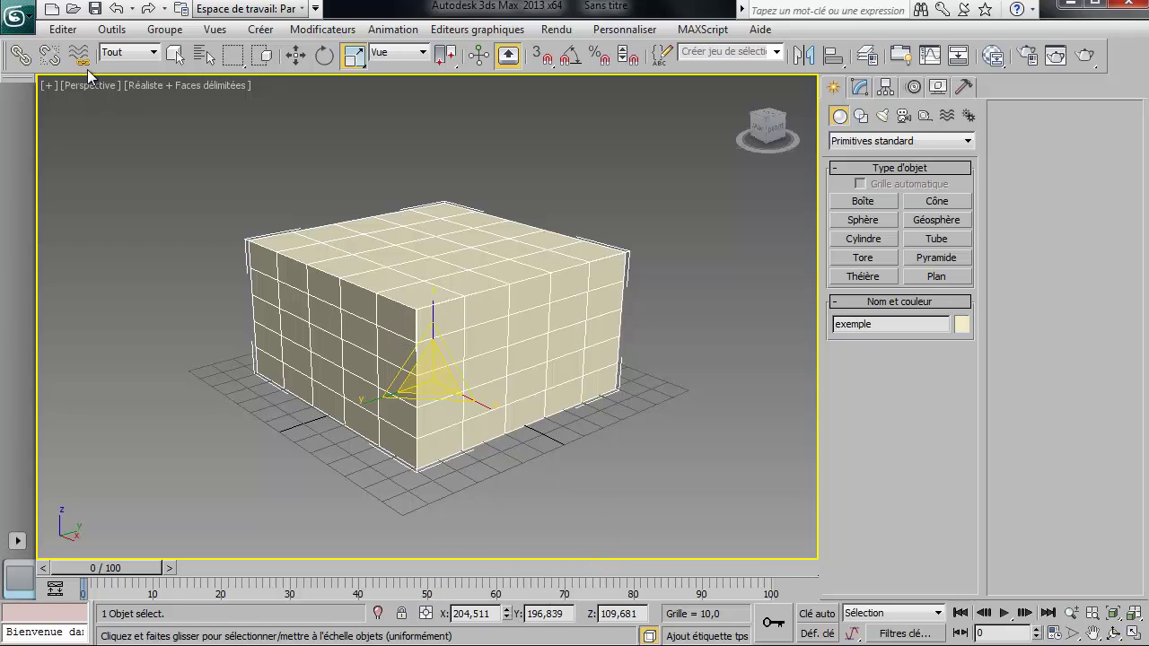
# Undo the scalings made after the Z stretch, and display the box's modification parameters.
pyautogui.click(115, 13)
pyautogui.click(115, 12)
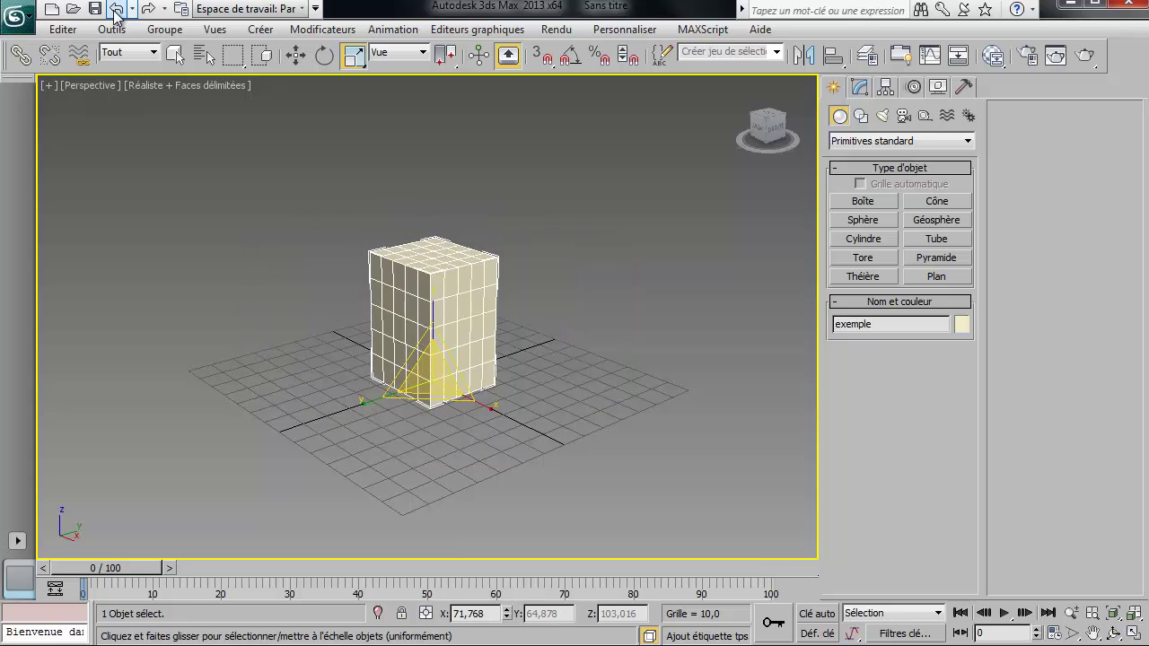
pyautogui.click(115, 13)
pyautogui.click(115, 13)
pyautogui.click(114, 12)
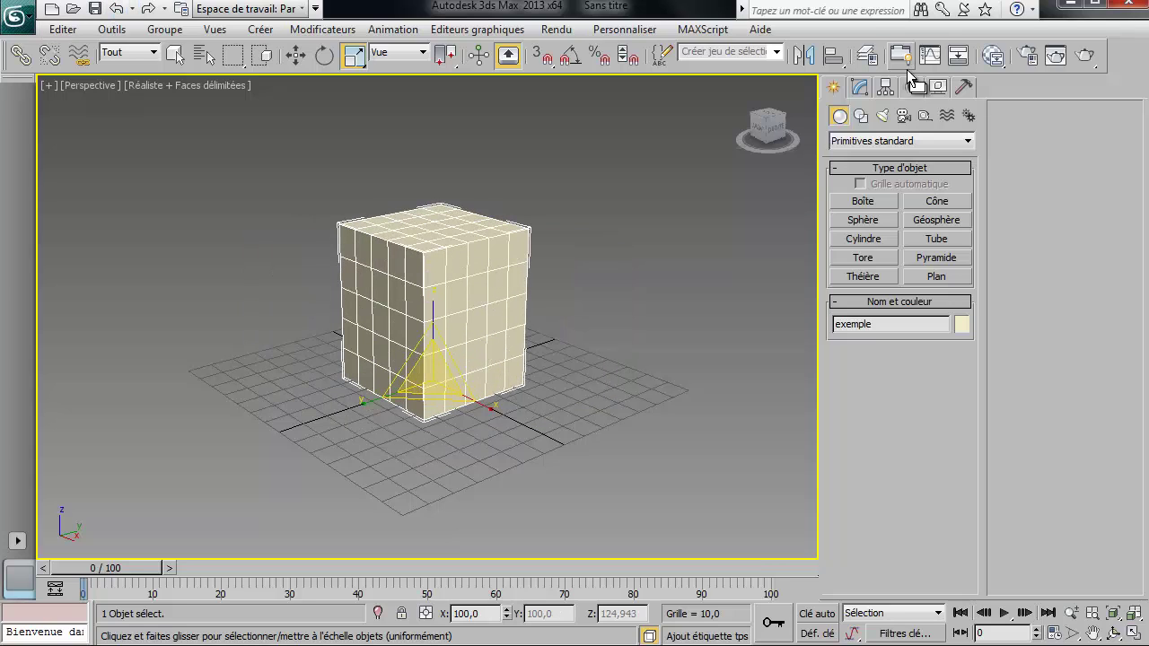
pyautogui.click(860, 88)
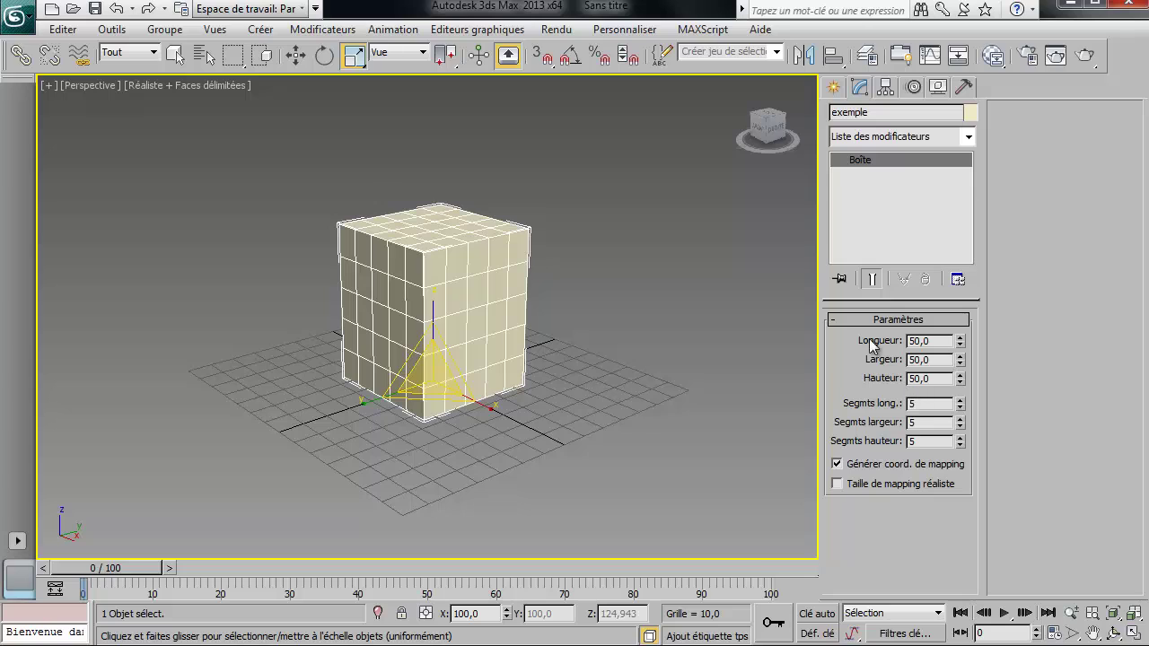
# Undo the box's Z stretch, and try resizing the box with the scale gizmo and with its length parameter.
pyautogui.click(118, 11)
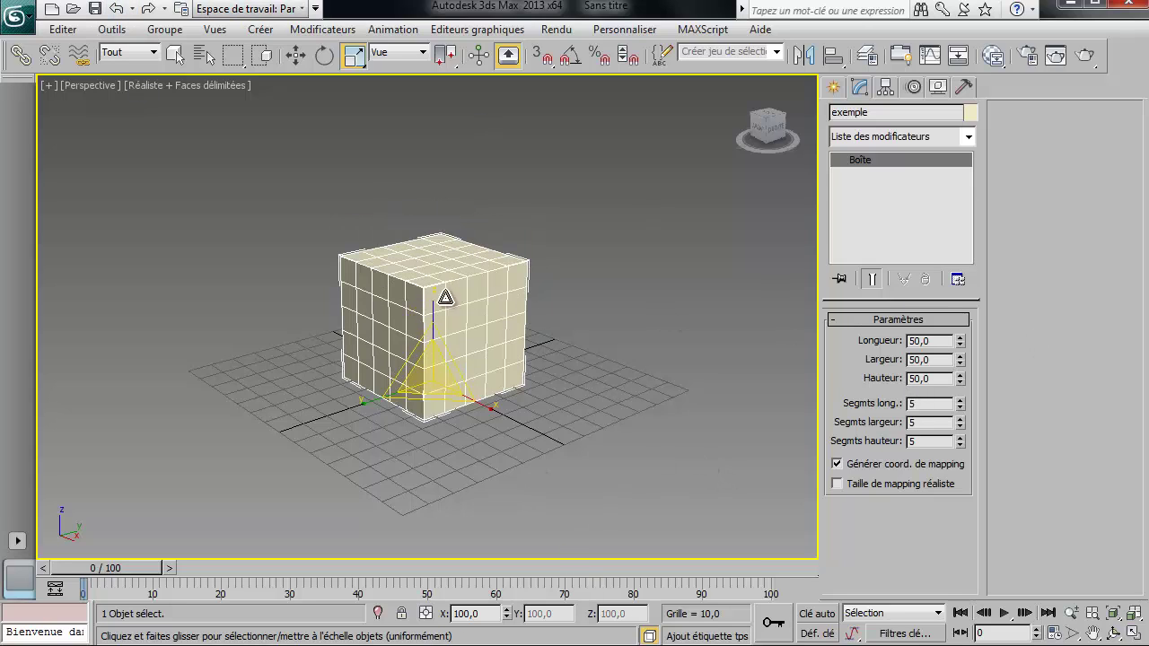
pyautogui.moveTo(446, 296); pyautogui.dragTo(425, 251)
pyautogui.rightClick(425, 251)
pyautogui.press('r')
pyautogui.keyDown('alt'); pyautogui.moveTo(784, 416); pyautogui.dragTo(718, 413, button='middle'); pyautogui.keyUp('alt')
pyautogui.press('r')
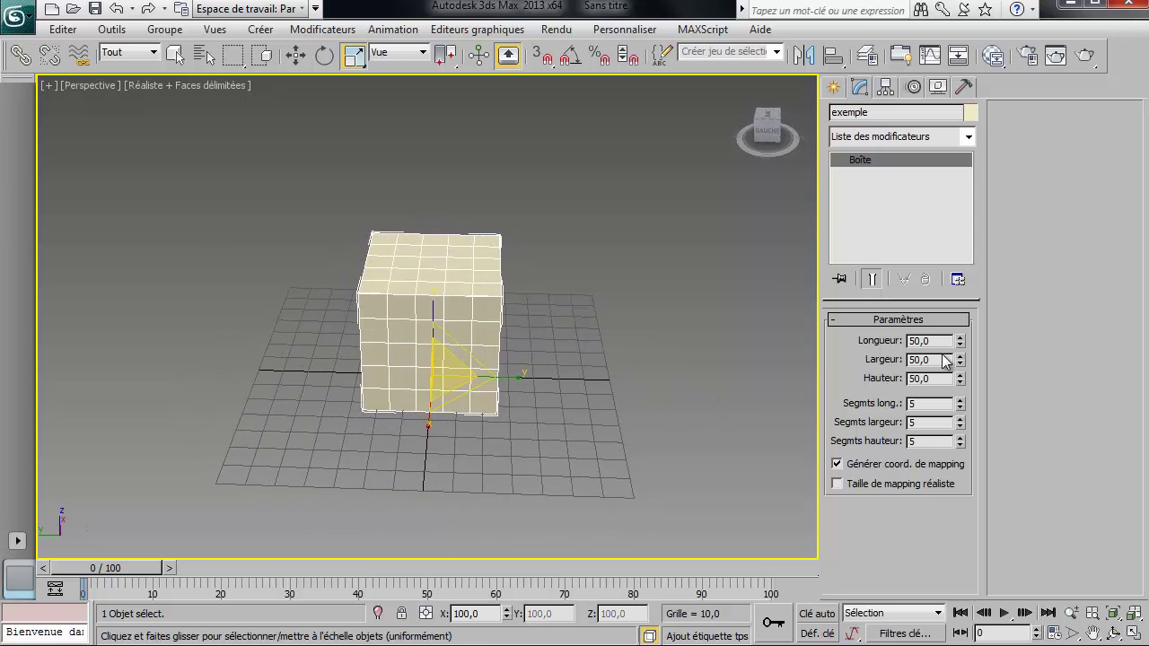
pyautogui.moveTo(961, 348); pyautogui.dragTo(970, 297)
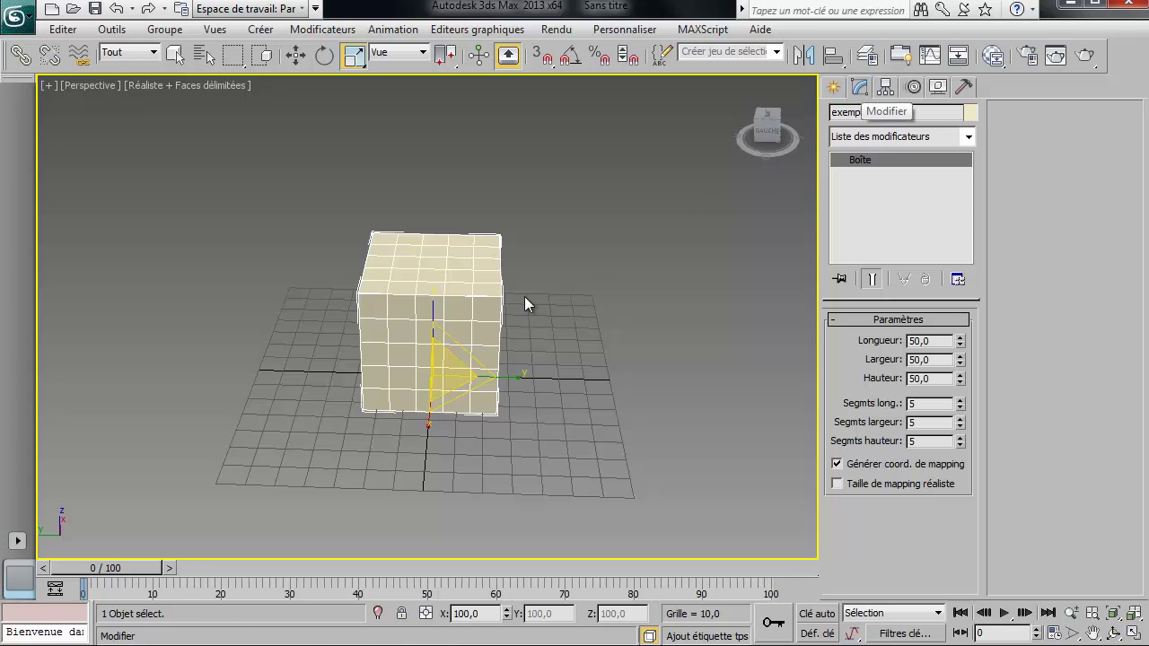
pyautogui.keyDown('alt'); pyautogui.moveTo(526, 303); pyautogui.dragTo(696, 297, button='middle'); pyautogui.keyUp('alt')
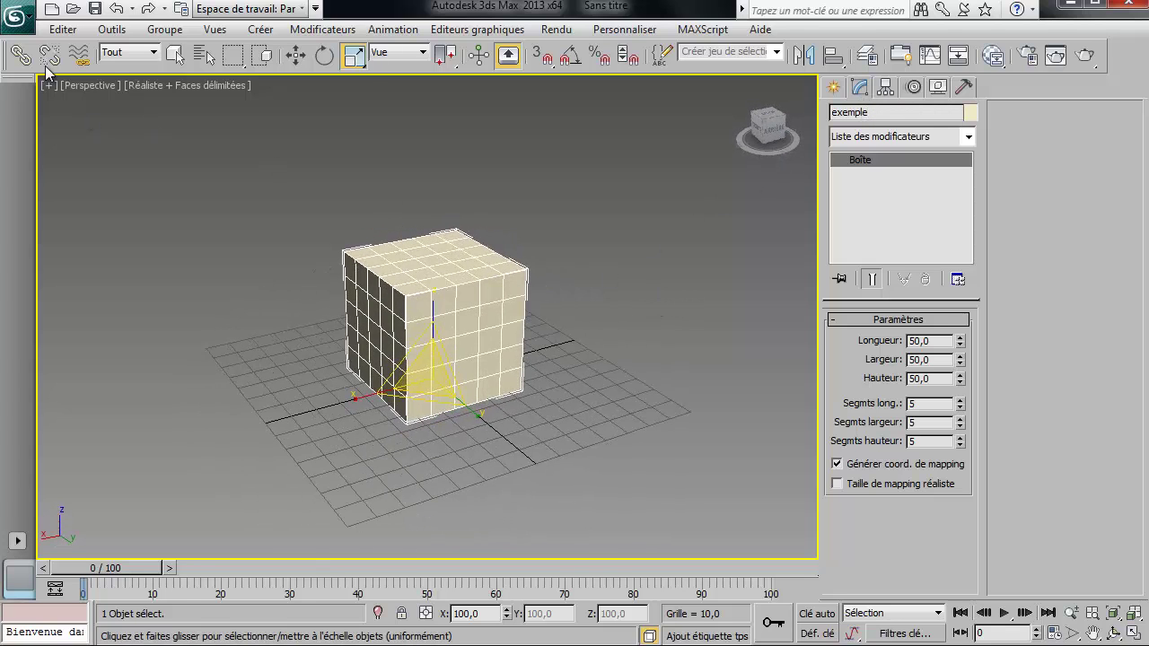
# Reset the scene without saving the changes.
pyautogui.click(16, 16)
pyautogui.click(76, 93)
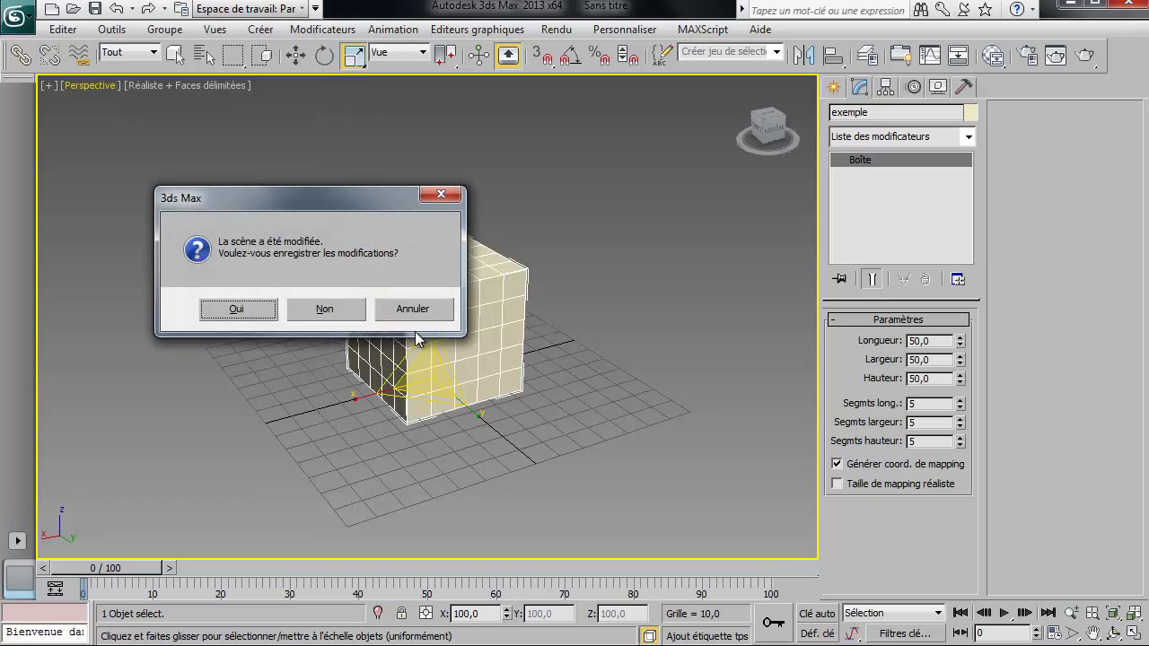
pyautogui.click(325, 309)
pyautogui.click(533, 360)
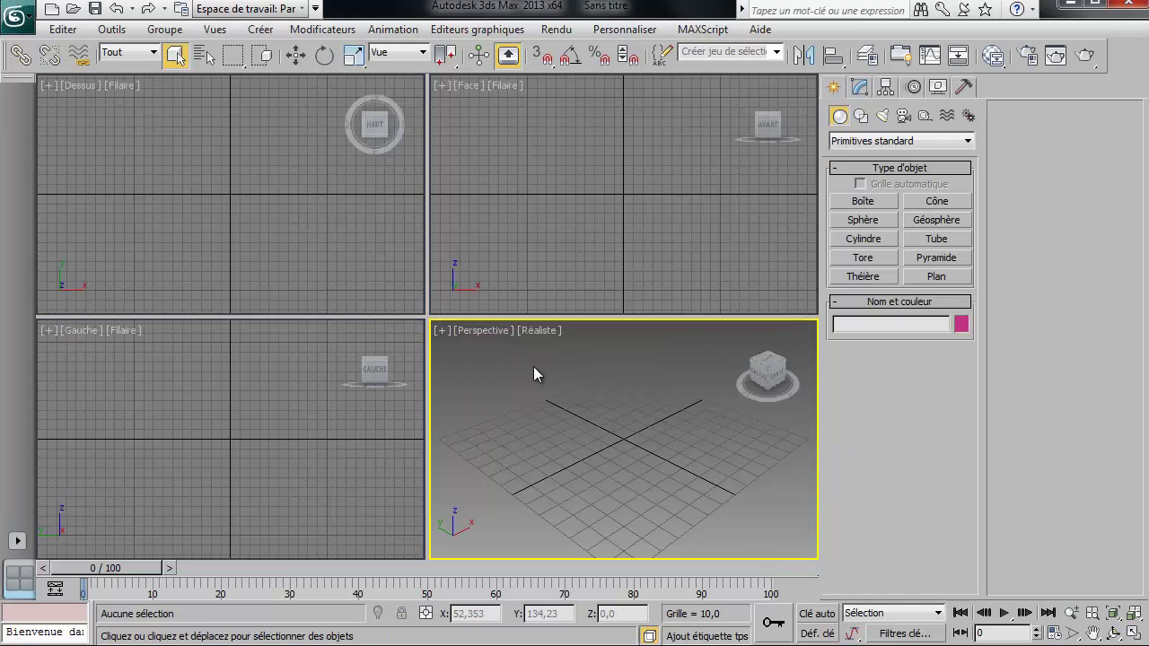
# Create a box about 43.4 long, 32.7 wide and 59.7 high on the grid in the Perspective view.
pyautogui.click(864, 201)
pyautogui.moveTo(544, 419); pyautogui.dragTo(530, 466)
pyautogui.click(537, 426)
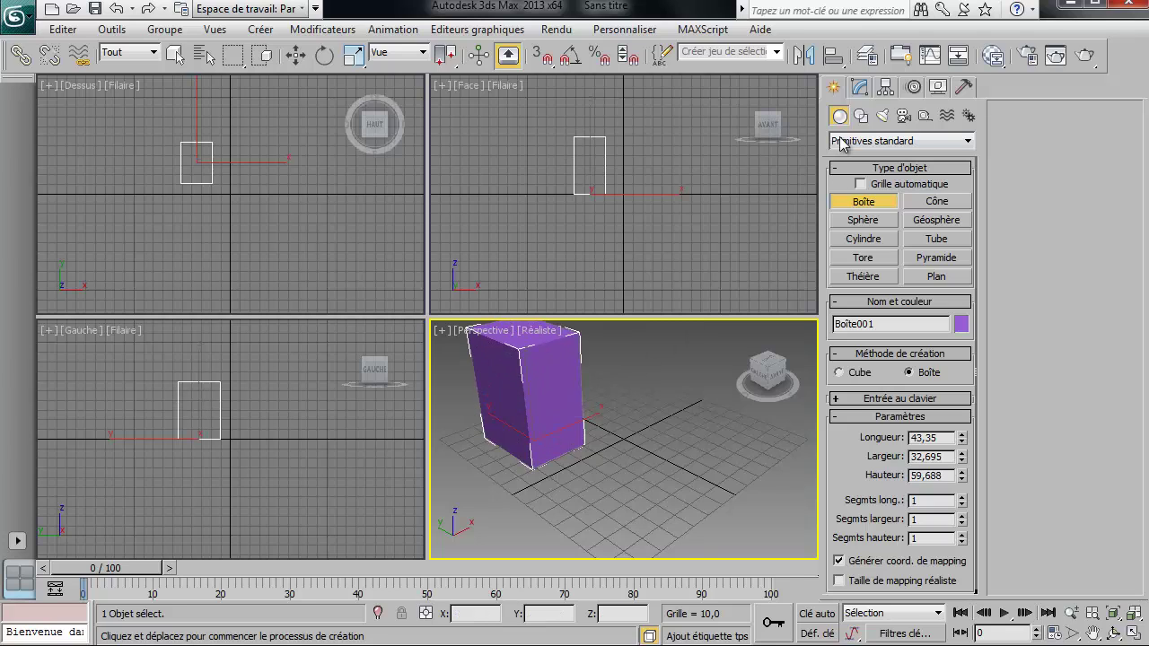
# Set the new box's length, width and height to 50 in its modification parameters.
pyautogui.click(862, 87)
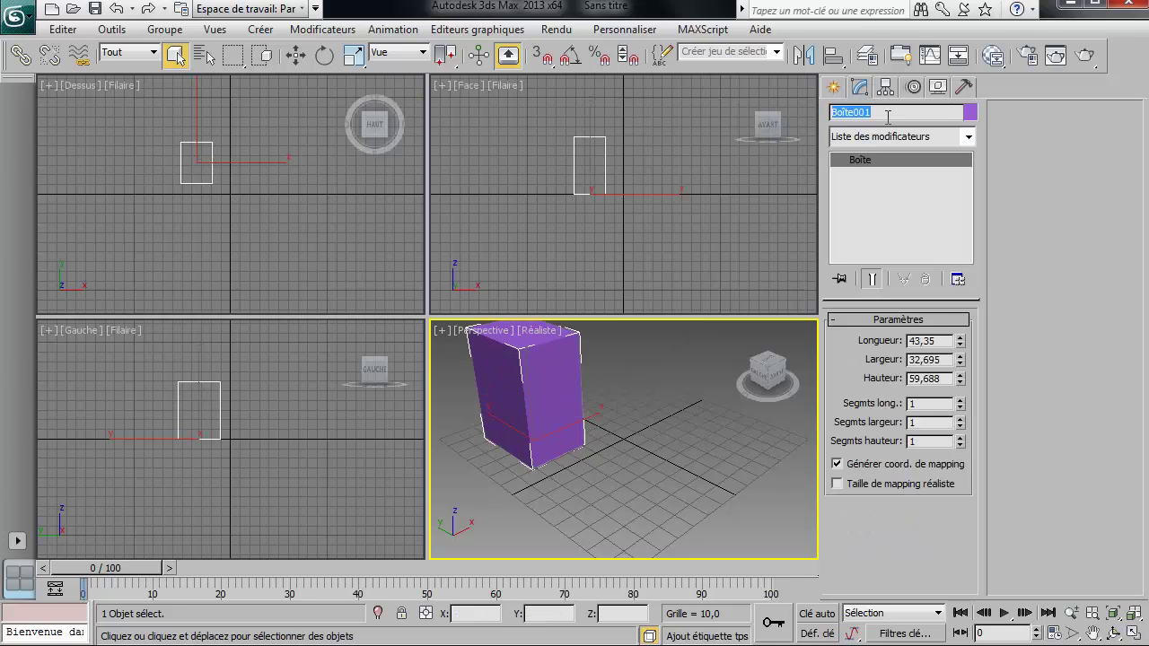
pyautogui.click(949, 345)
pyautogui.doubleClick(945, 344)
pyautogui.write('50')
pyautogui.press('Tab')
pyautogui.write('50')
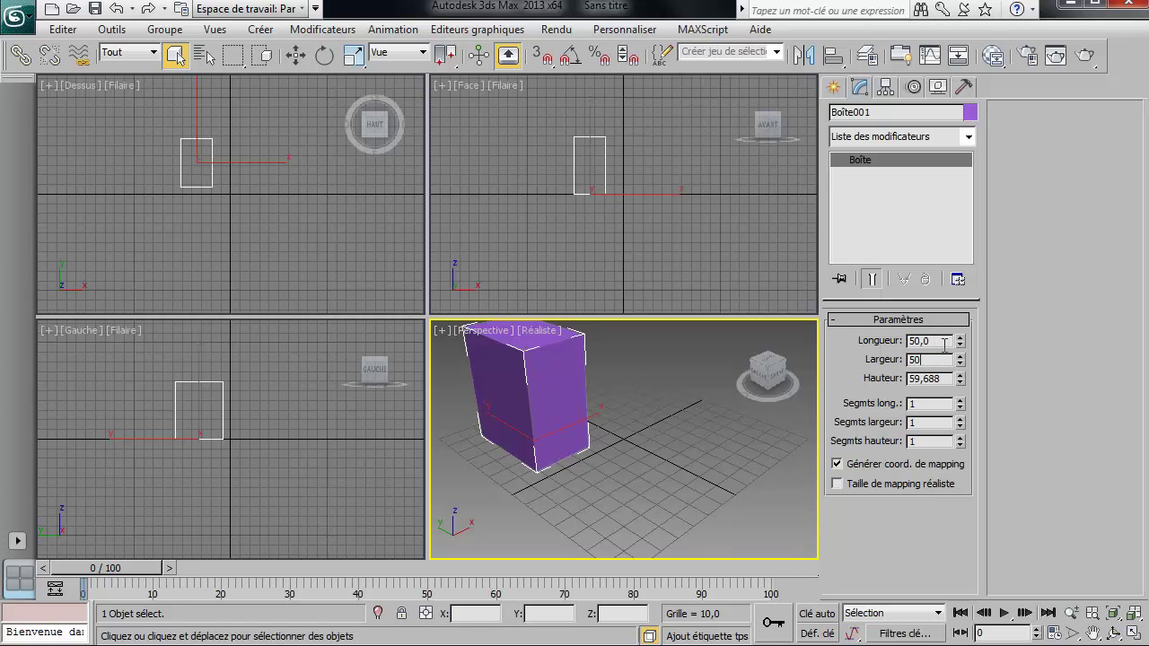
pyautogui.press('Tab')
pyautogui.write('50')
pyautogui.press('Tab')
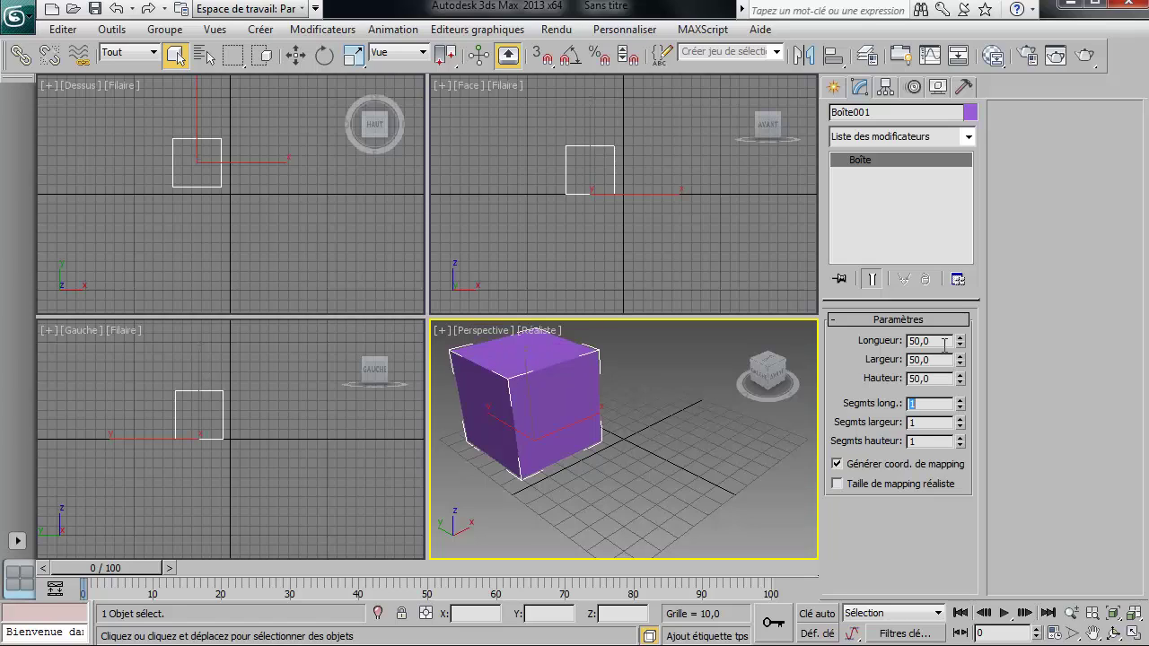
# Set the box's length, width and height segments to 5 each.
pyautogui.write('5')
pyautogui.press('Tab')
pyautogui.write('5')
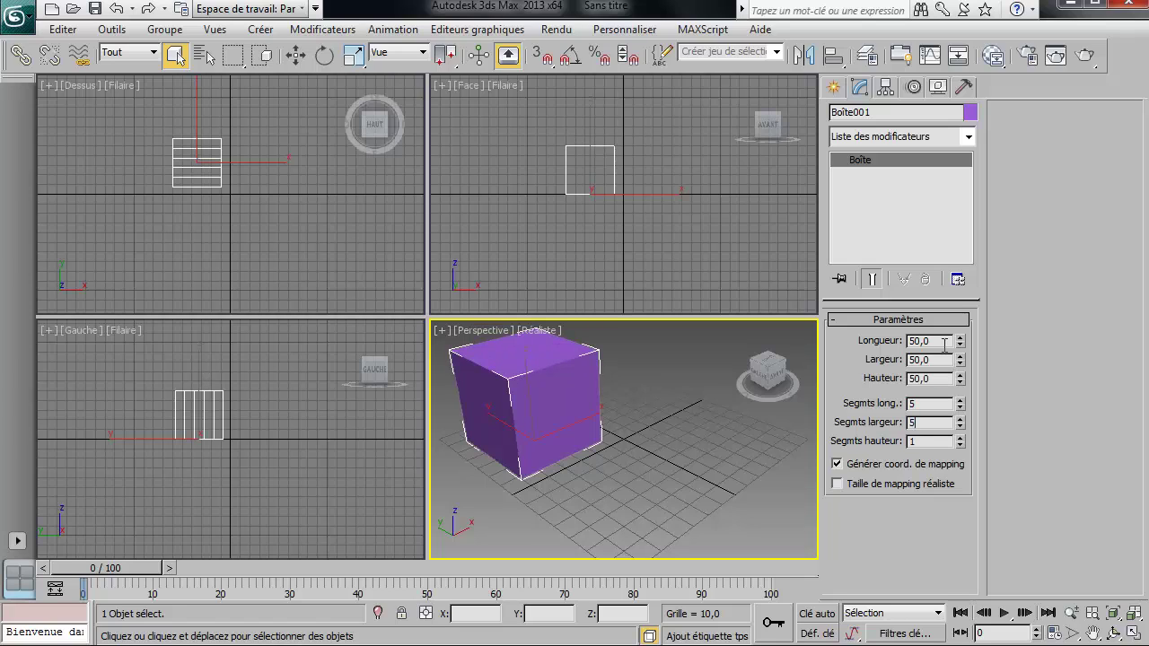
pyautogui.press('Tab')
pyautogui.write('5')
pyautogui.press('Return')
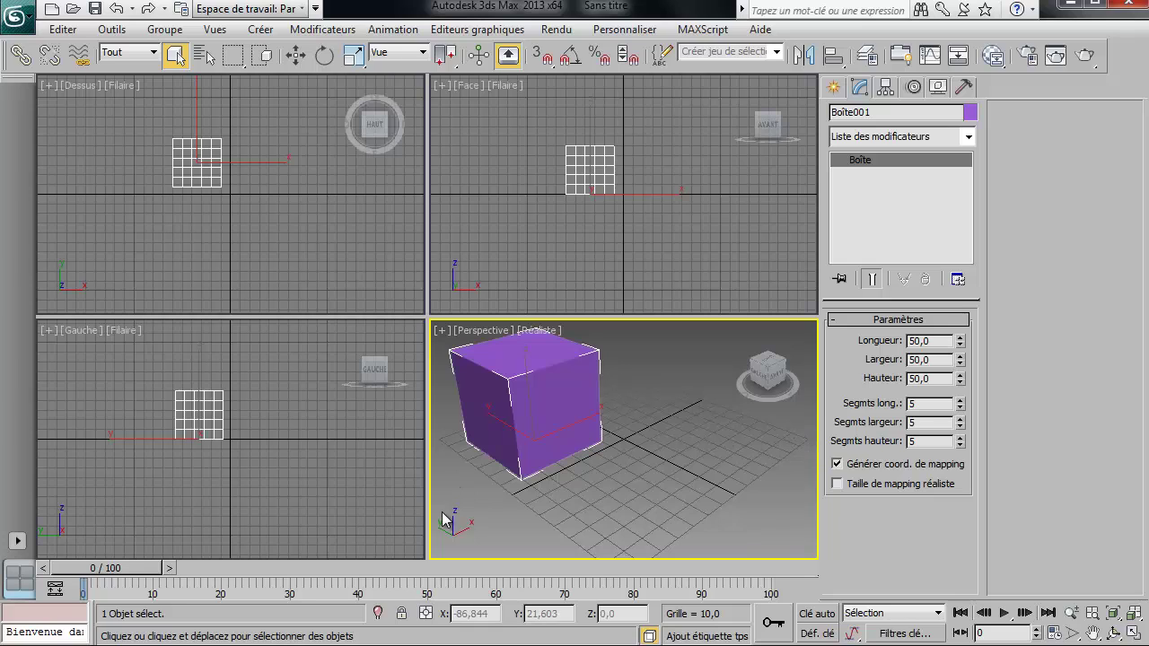
# Move the box to the origin by resetting its X and Y positions to 0, keeping the Move tool active.
pyautogui.press('w')
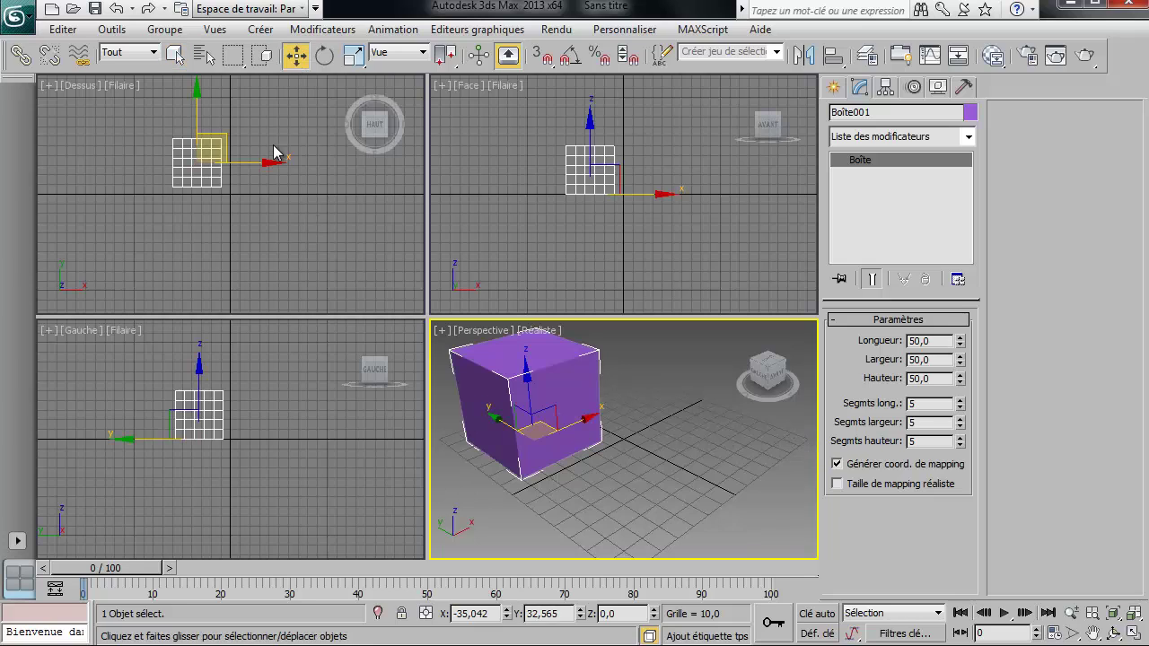
pyautogui.rightClick(506, 616)
pyautogui.rightClick(581, 615)
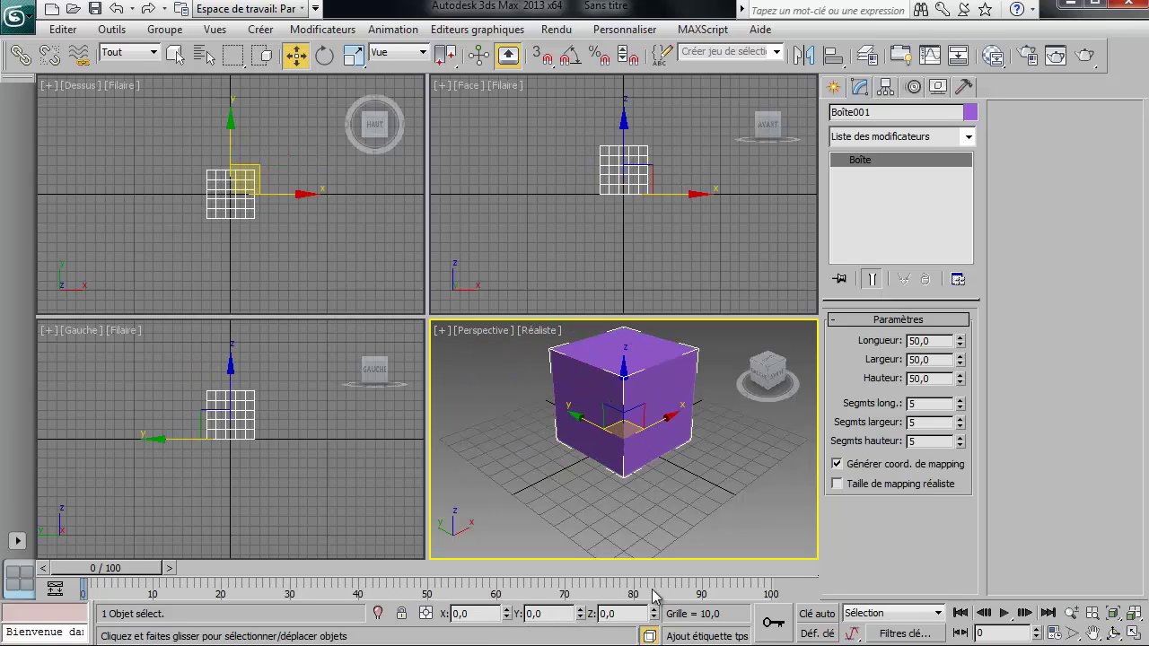
pyautogui.click(324, 56)
pyautogui.click(349, 66)
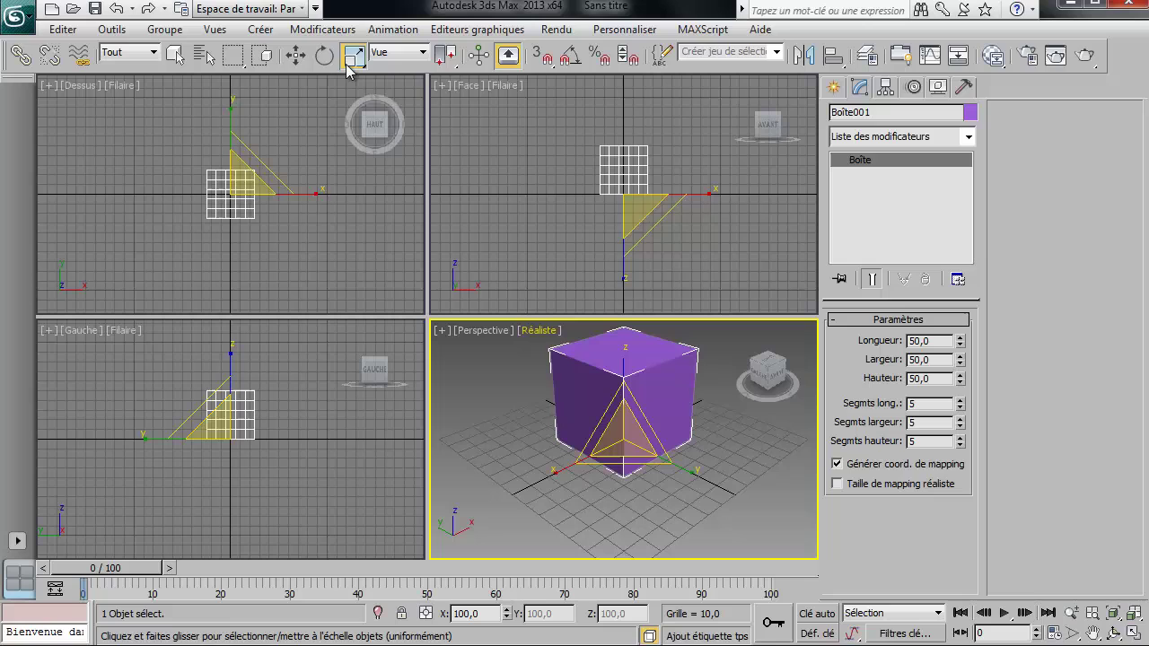
pyautogui.click(295, 55)
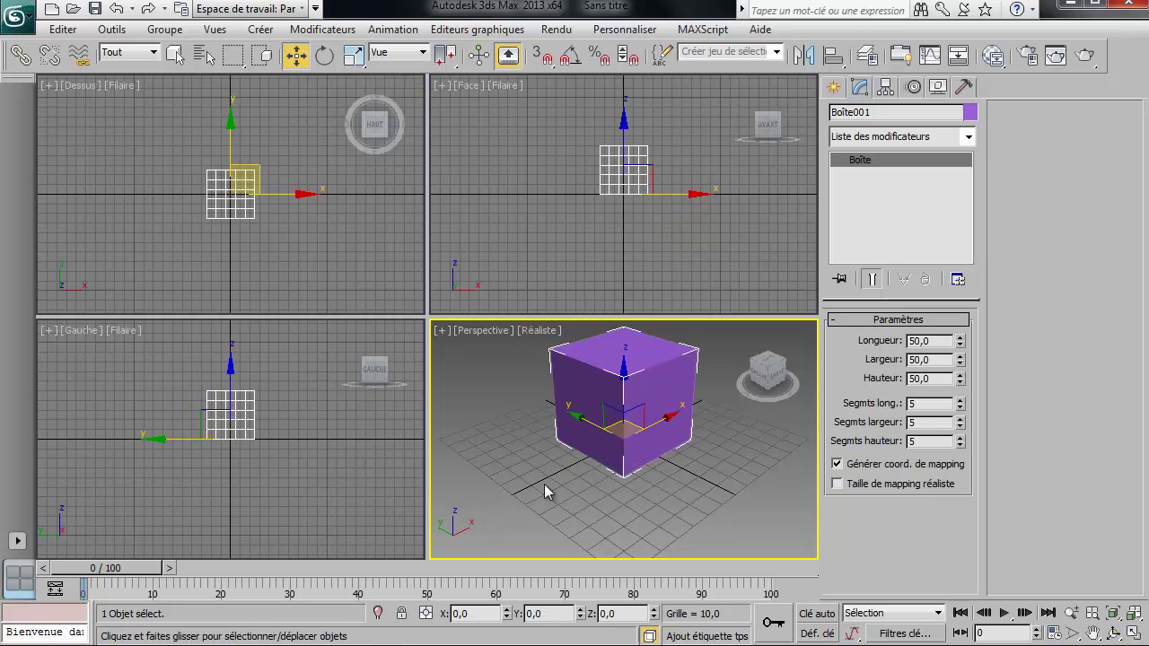
# Maximize the Perspective view and display the box with edged faces.
pyautogui.keyDown('alt'); pyautogui.moveTo(593, 467); pyautogui.dragTo(532, 439, button='middle'); pyautogui.keyUp('alt')
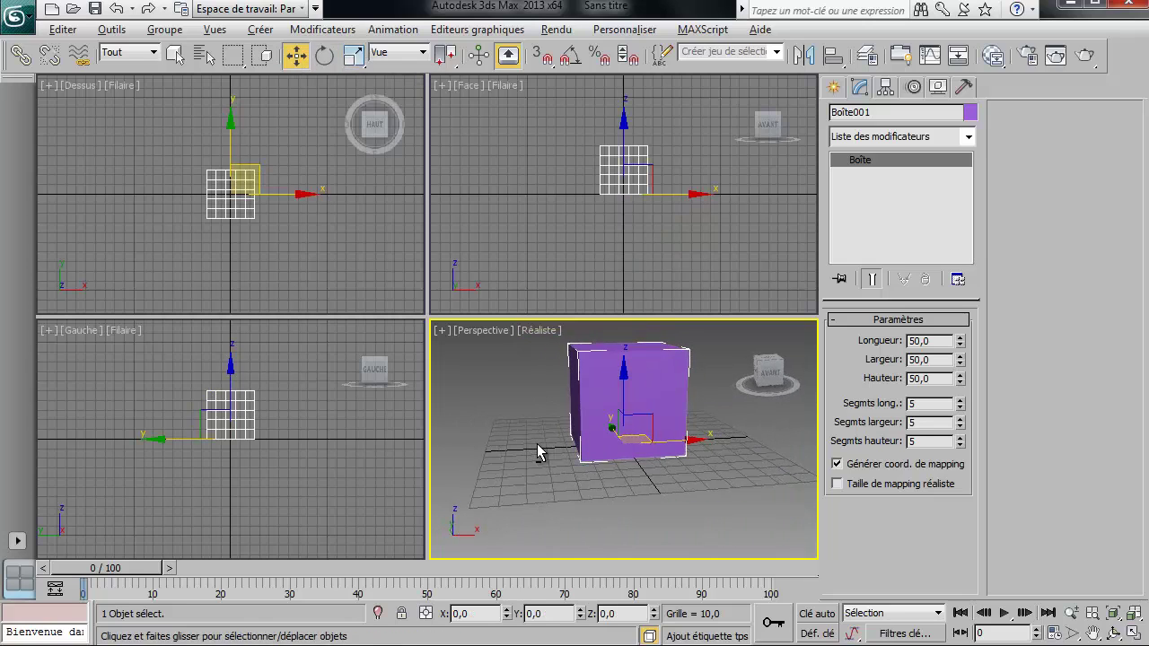
pyautogui.hotkey('alt', 'w')
pyautogui.moveTo(577, 324); pyautogui.dragTo(575, 395, button='middle')
pyautogui.scroll(2, 529, 406)
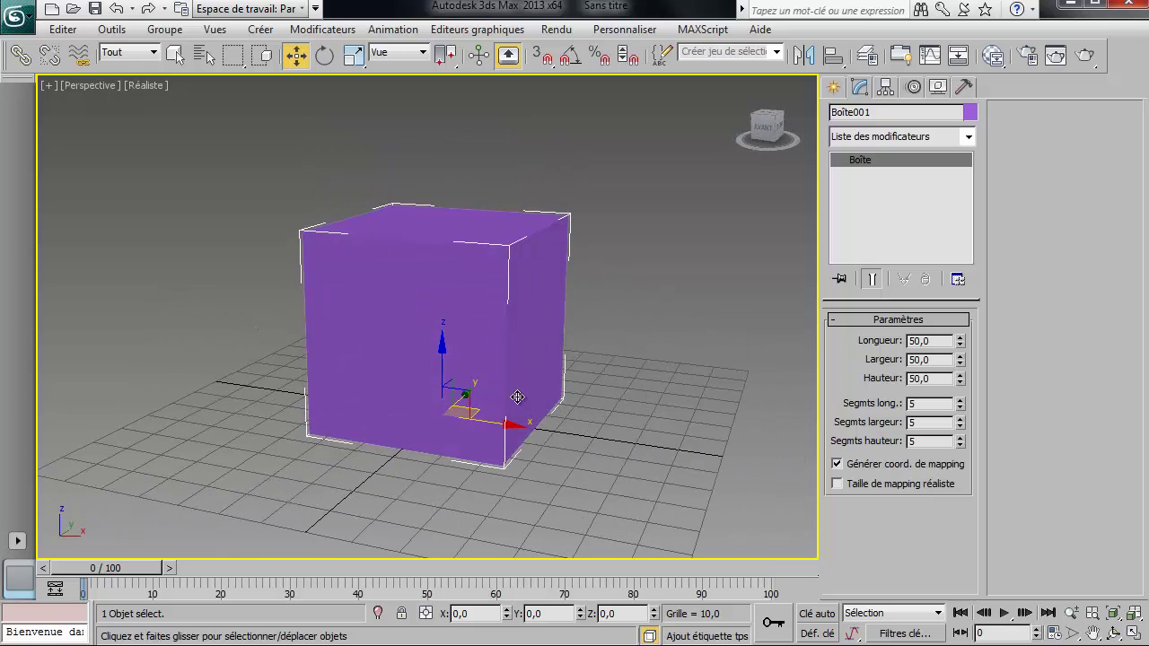
pyautogui.press('F4')
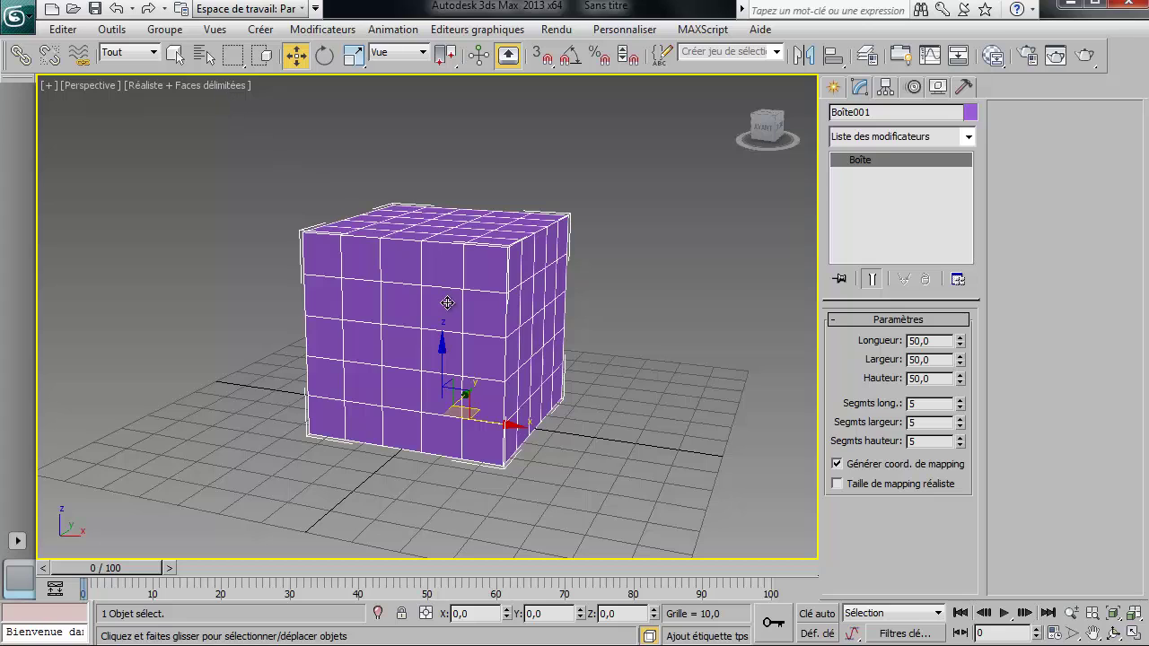
# Compare the wireframe and shaded displays of the box, and examine its segmented faces from several sides.
pyautogui.press('F3')
pyautogui.press('F3')
pyautogui.press('F3')
pyautogui.press('F3')
pyautogui.press('F3')
pyautogui.press('F3')
pyautogui.press('F3')
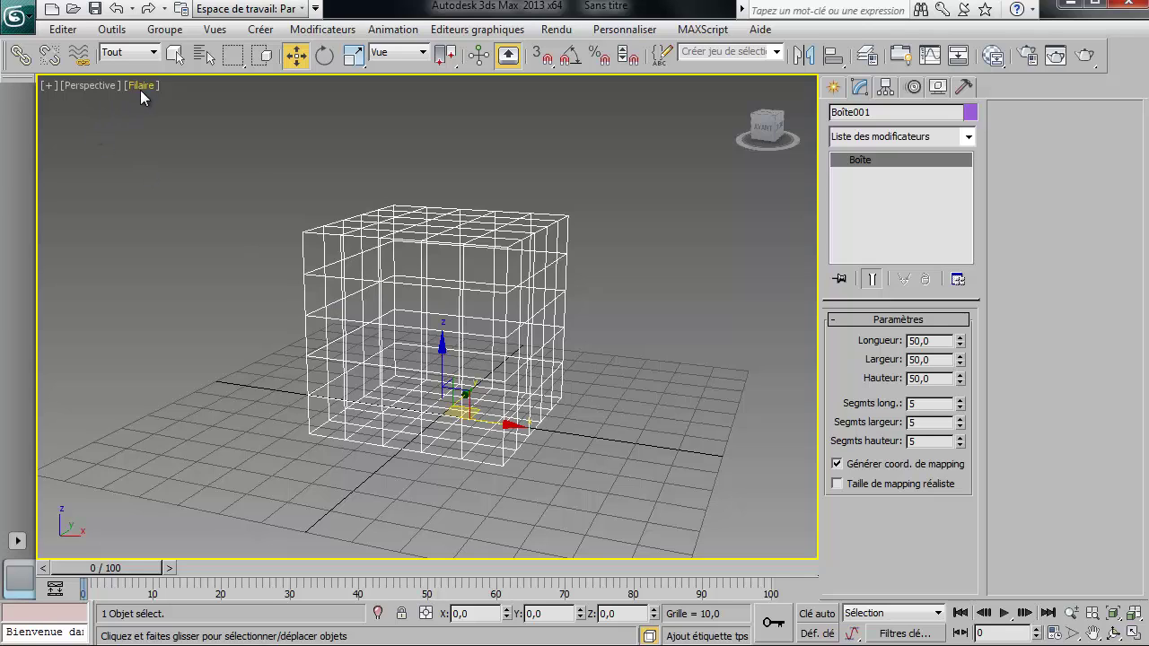
pyautogui.press('F3')
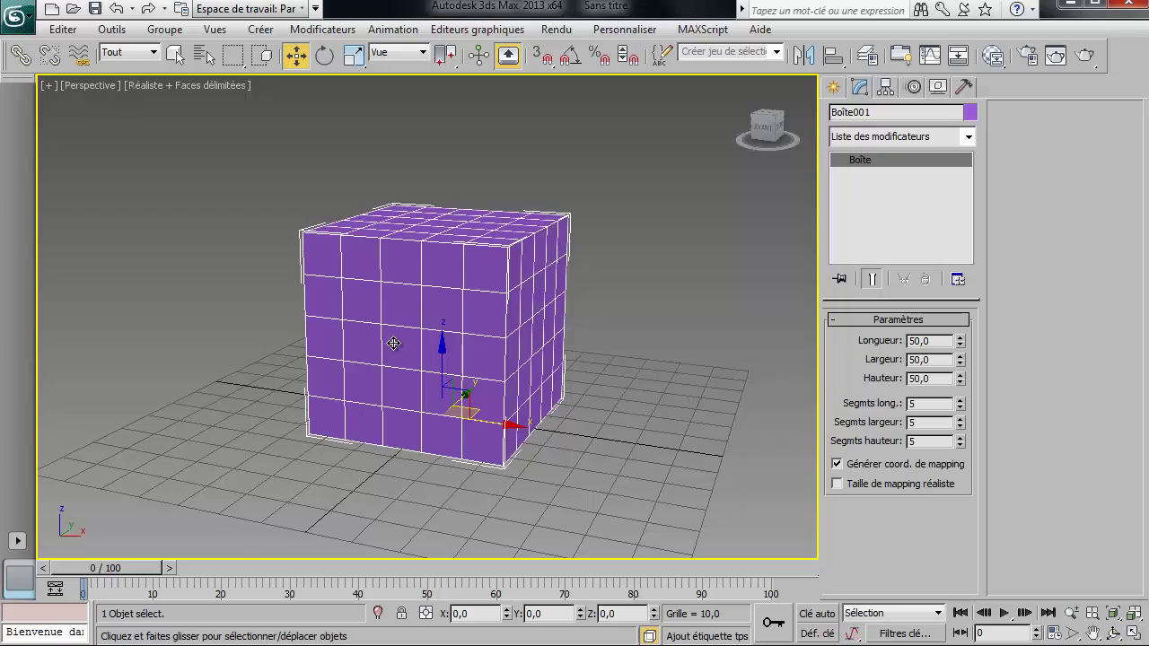
pyautogui.scroll(2, 393, 344)
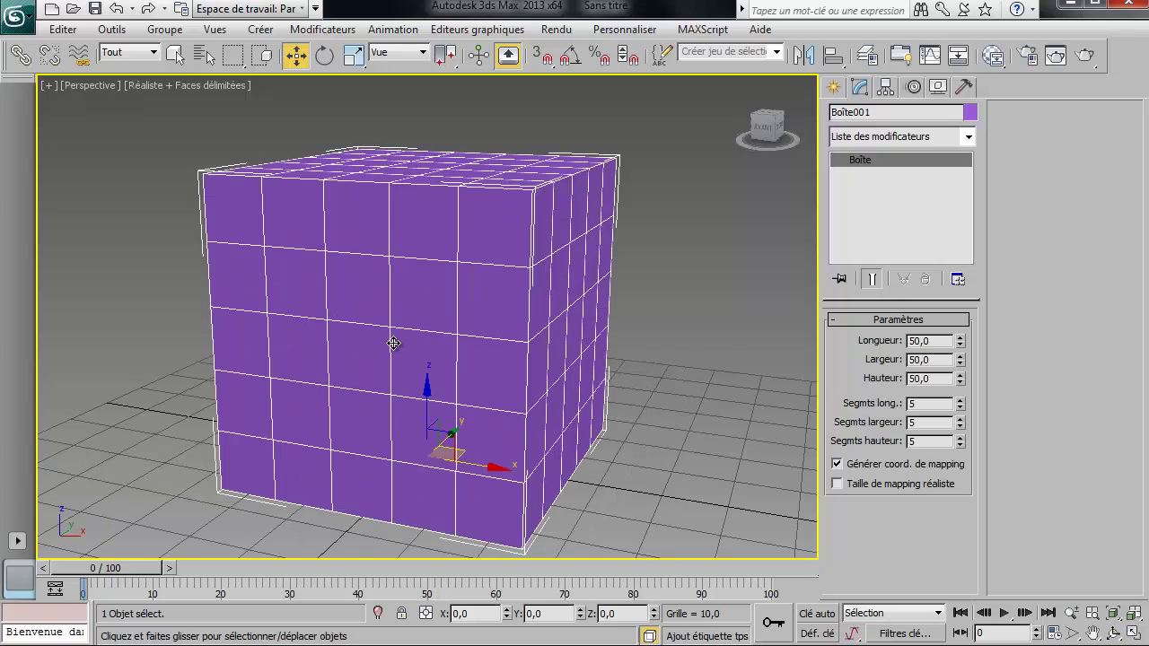
pyautogui.keyDown('alt'); pyautogui.moveTo(583, 319); pyautogui.dragTo(297, 368, button='middle'); pyautogui.keyUp('alt')
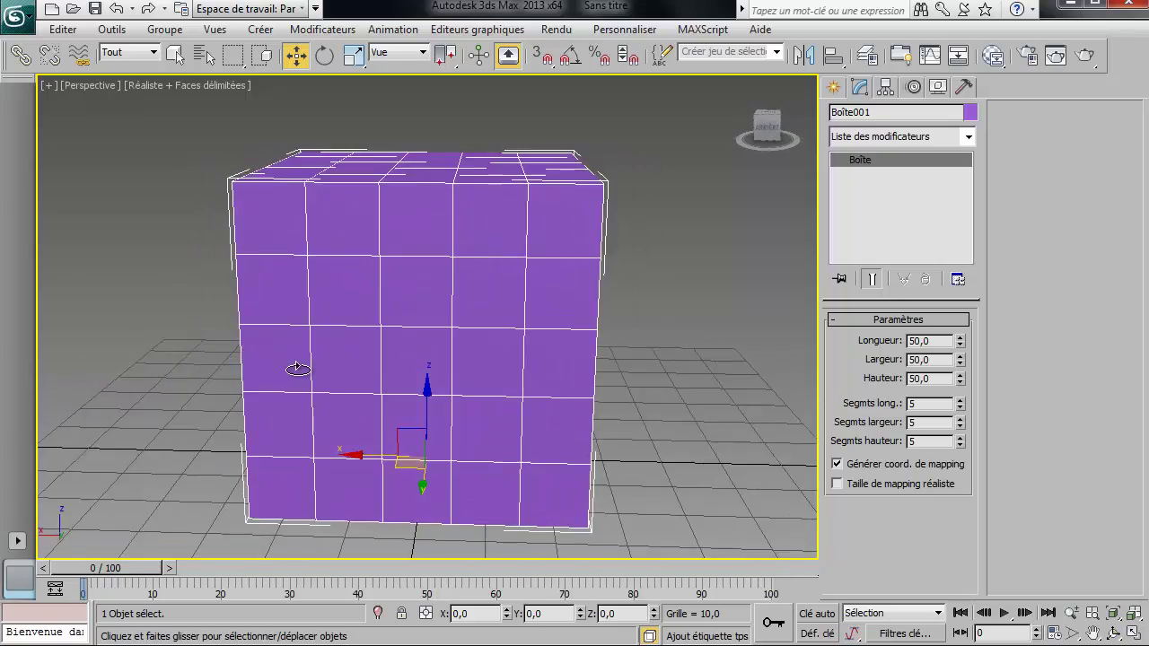
pyautogui.keyDown('alt'); pyautogui.moveTo(488, 341); pyautogui.dragTo(351, 349, button='middle'); pyautogui.keyUp('alt')
pyautogui.scroll(-3, 374, 336)
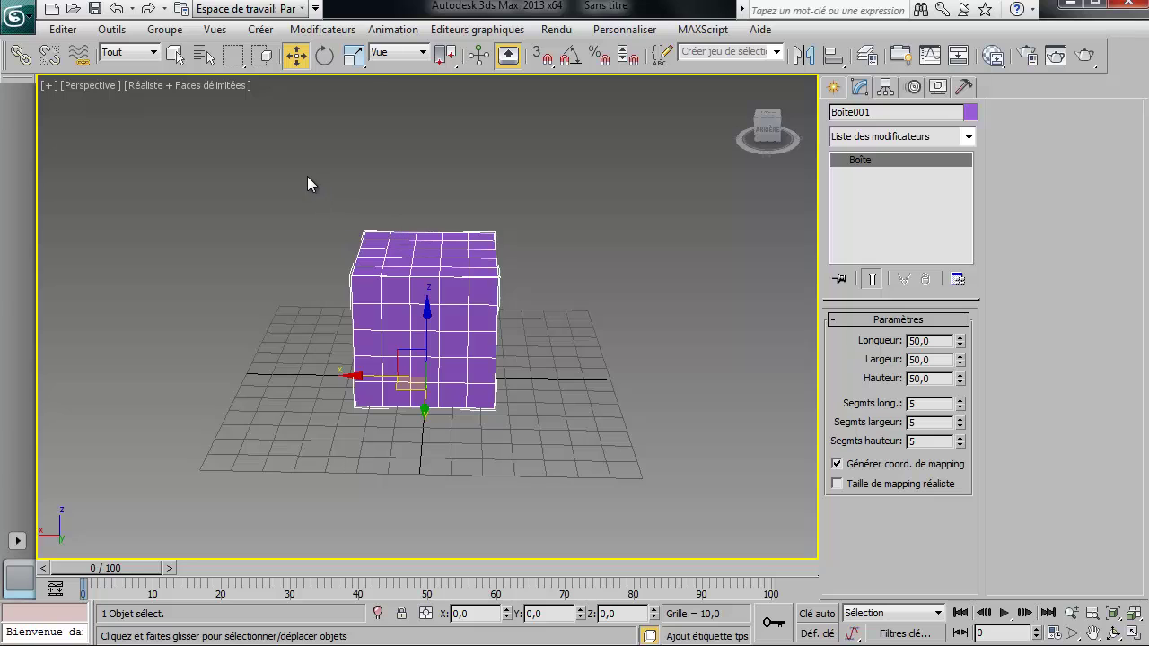
pyautogui.keyDown('alt'); pyautogui.moveTo(305, 181); pyautogui.dragTo(499, 225, button='middle'); pyautogui.keyUp('alt')
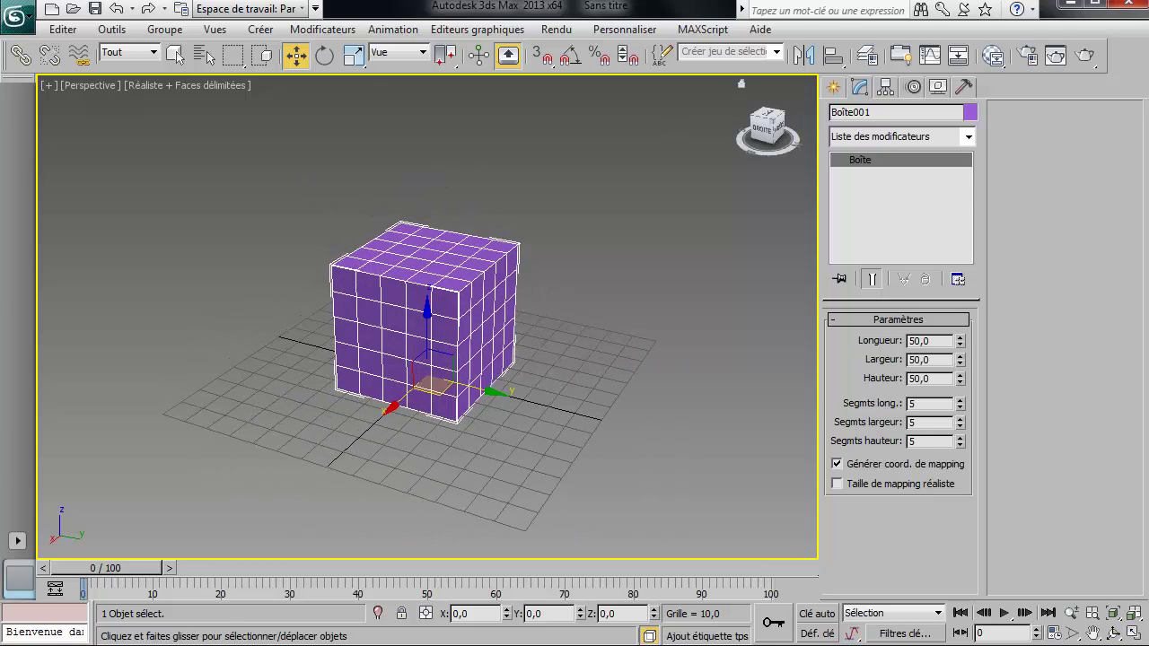